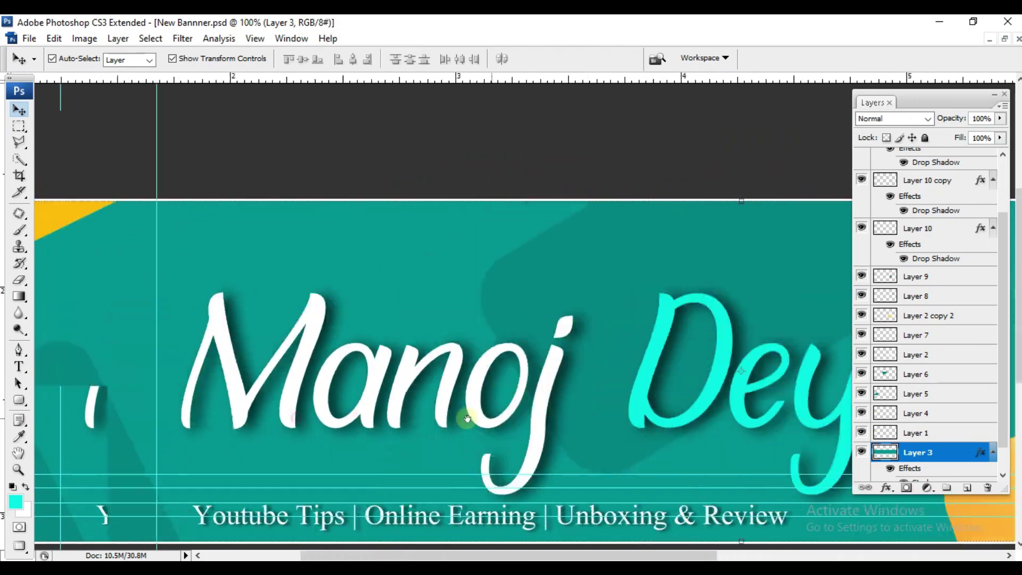
{"action": "key", "text": "ctrl+minus"}
{"action": "key", "text": "ctrl+minus"}
{"action": "key", "text": "ctrl+minus"}
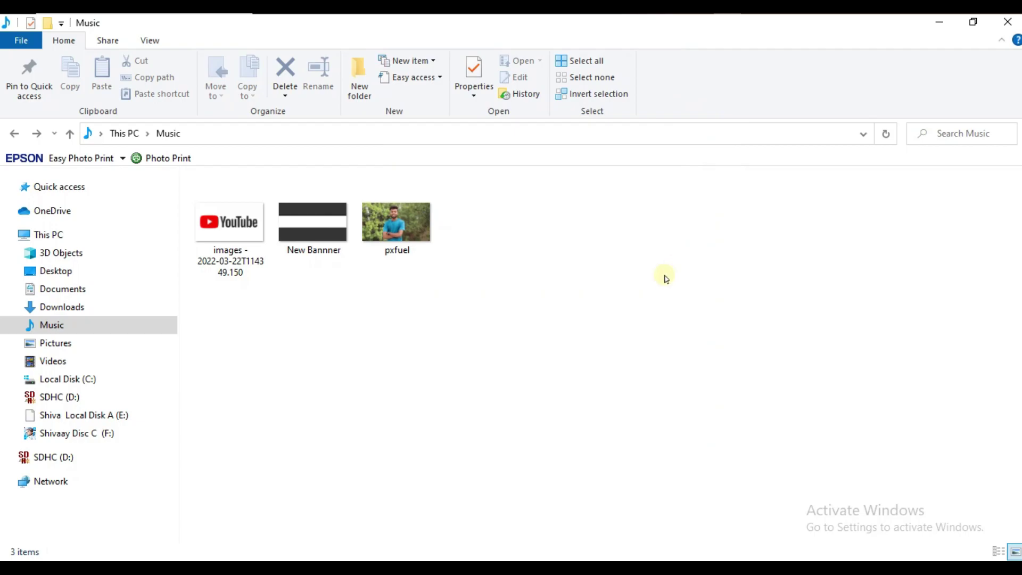
Step: Open the YouTube logo, New Bannner and pxfuel images from the Music folder together in Photoshop
{"action": "left_click_drag", "start_coordinate": [407, 316], "coordinate": [258, 226]}
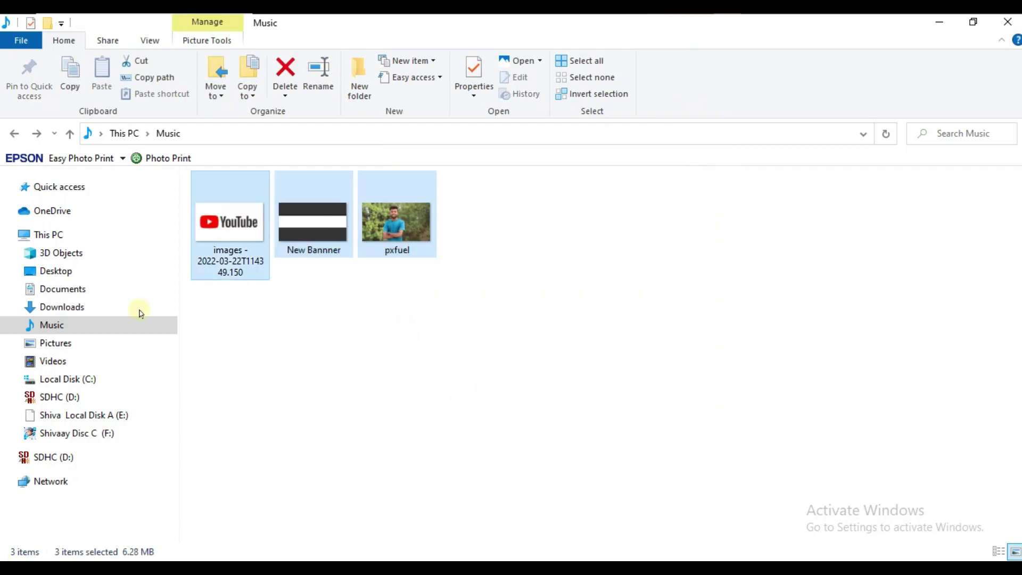
{"action": "left_click_drag", "start_coordinate": [244, 275], "coordinate": [353, 371]}
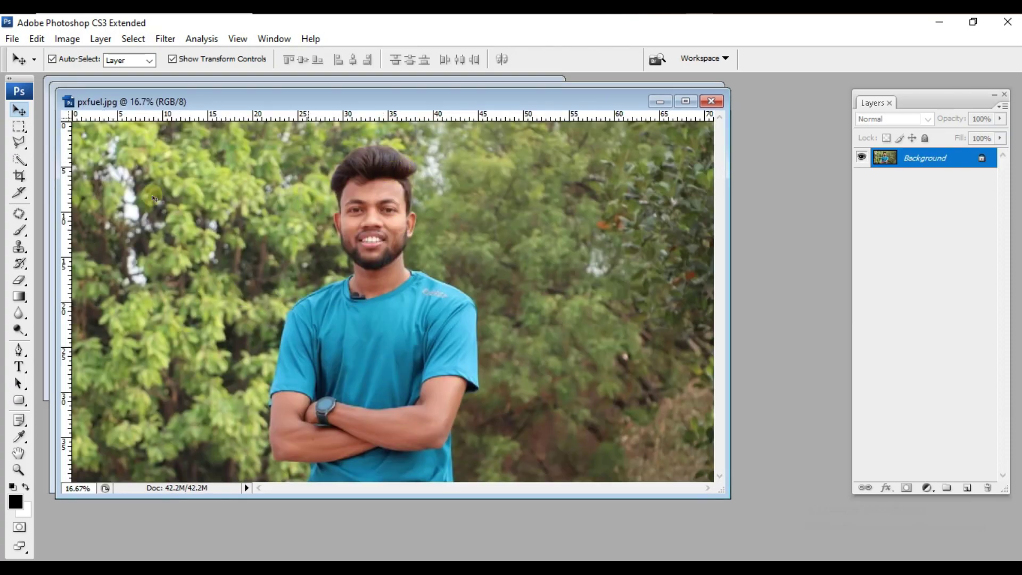
Step: Maximize the pxfuel photo and select the man's face, hair, shirt and arms with the Quick Selection tool
{"action": "left_click", "coordinate": [18, 159]}
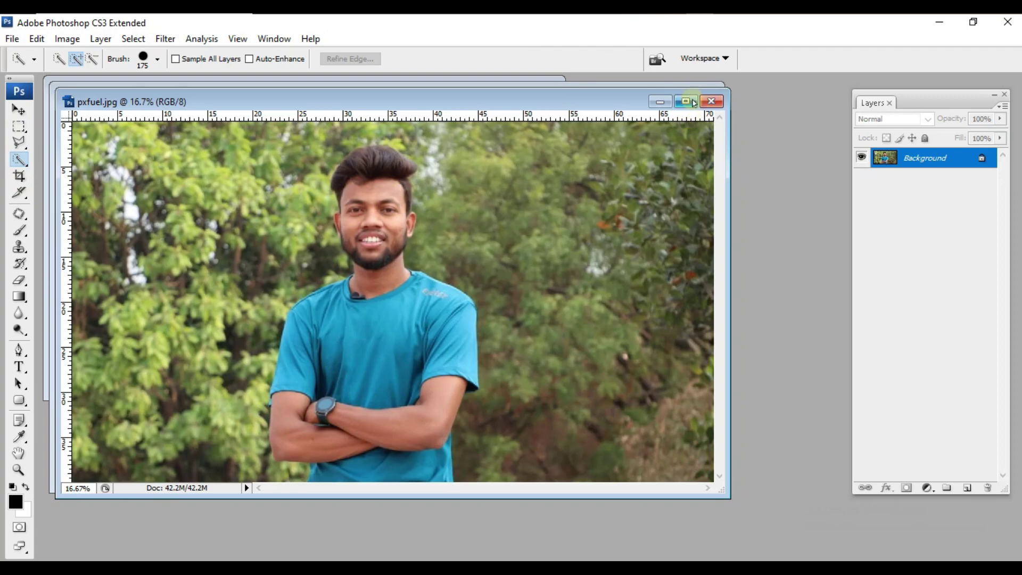
{"action": "left_click", "coordinate": [686, 102]}
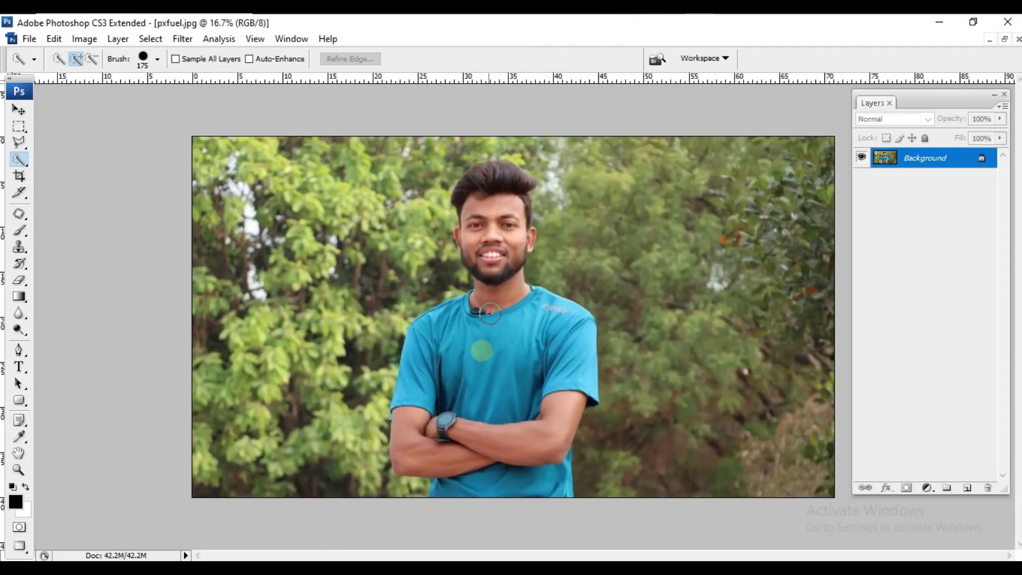
{"action": "key", "text": "ctrl+plus"}
{"action": "scroll", "coordinate": [507, 263], "scroll_direction": "up", "scroll_amount": 1}
{"action": "mouse_move", "coordinate": [507, 263]}
{"action": "left_mouse_down"}
{"action": "mouse_move", "coordinate": [498, 166]}
{"action": "mouse_move", "coordinate": [489, 170]}
{"action": "mouse_move", "coordinate": [486, 410]}
{"action": "mouse_move", "coordinate": [455, 398]}
{"action": "mouse_move", "coordinate": [444, 380]}
{"action": "mouse_move", "coordinate": [365, 447]}
{"action": "mouse_move", "coordinate": [404, 472]}
{"action": "mouse_move", "coordinate": [391, 496]}
{"action": "mouse_move", "coordinate": [379, 429]}
{"action": "mouse_move", "coordinate": [415, 508]}
{"action": "mouse_move", "coordinate": [429, 475]}
{"action": "mouse_move", "coordinate": [519, 429]}
{"action": "mouse_move", "coordinate": [497, 536]}
{"action": "mouse_move", "coordinate": [466, 556]}
{"action": "mouse_move", "coordinate": [434, 539]}
{"action": "mouse_move", "coordinate": [431, 520]}
{"action": "mouse_move", "coordinate": [430, 542]}
{"action": "left_mouse_up"}
{"action": "scroll", "coordinate": [403, 475], "scroll_direction": "down", "scroll_amount": 2}
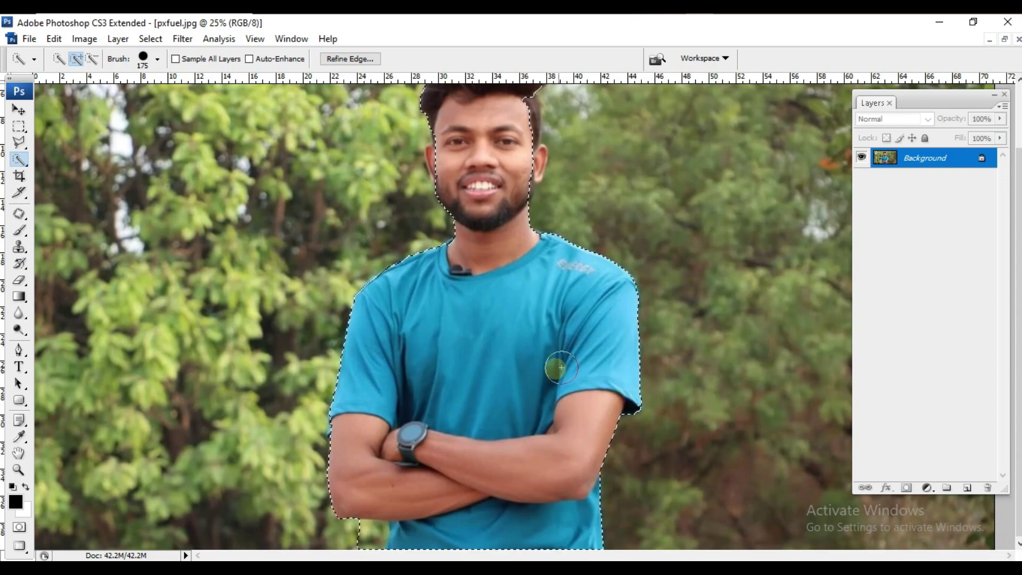
Step: Add the missed ears and hair edge to the man's selection and subtract the background patch below his elbow
{"action": "scroll", "coordinate": [553, 367], "scroll_direction": "up", "scroll_amount": 3}
{"action": "mouse_move", "coordinate": [517, 281]}
{"action": "left_mouse_down"}
{"action": "mouse_move", "coordinate": [526, 222]}
{"action": "mouse_move", "coordinate": [505, 161]}
{"action": "mouse_move", "coordinate": [528, 151]}
{"action": "mouse_move", "coordinate": [465, 174]}
{"action": "mouse_move", "coordinate": [440, 230]}
{"action": "mouse_move", "coordinate": [471, 247]}
{"action": "mouse_move", "coordinate": [515, 239]}
{"action": "mouse_move", "coordinate": [491, 273]}
{"action": "mouse_move", "coordinate": [499, 276]}
{"action": "mouse_move", "coordinate": [522, 252]}
{"action": "mouse_move", "coordinate": [490, 274]}
{"action": "mouse_move", "coordinate": [491, 299]}
{"action": "mouse_move", "coordinate": [459, 328]}
{"action": "mouse_move", "coordinate": [533, 321]}
{"action": "mouse_move", "coordinate": [395, 479]}
{"action": "mouse_move", "coordinate": [360, 471]}
{"action": "mouse_move", "coordinate": [370, 467]}
{"action": "mouse_move", "coordinate": [357, 436]}
{"action": "mouse_move", "coordinate": [337, 441]}
{"action": "mouse_move", "coordinate": [347, 420]}
{"action": "left_mouse_up"}
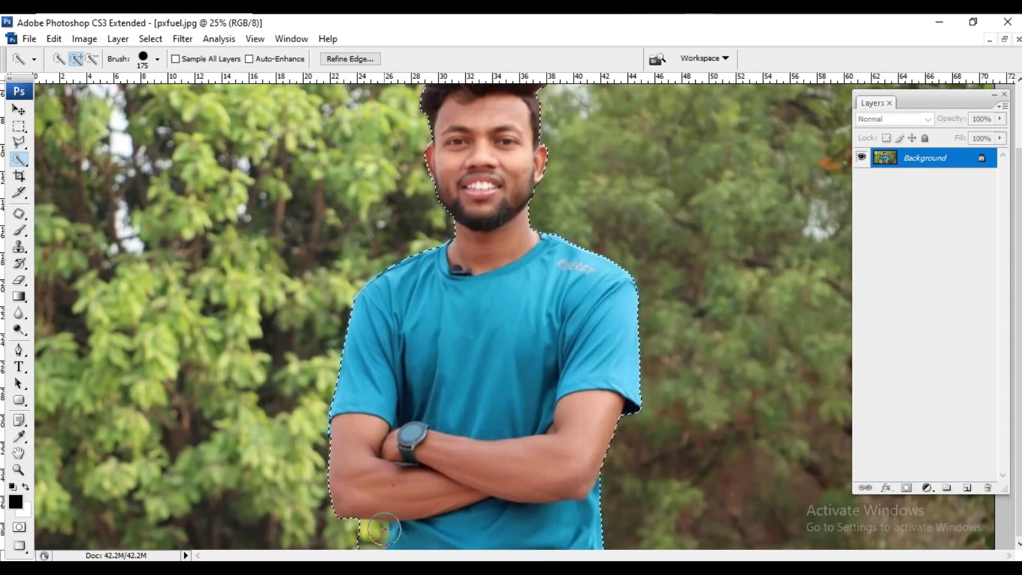
{"action": "left_click", "coordinate": [360, 534], "text": "alt"}
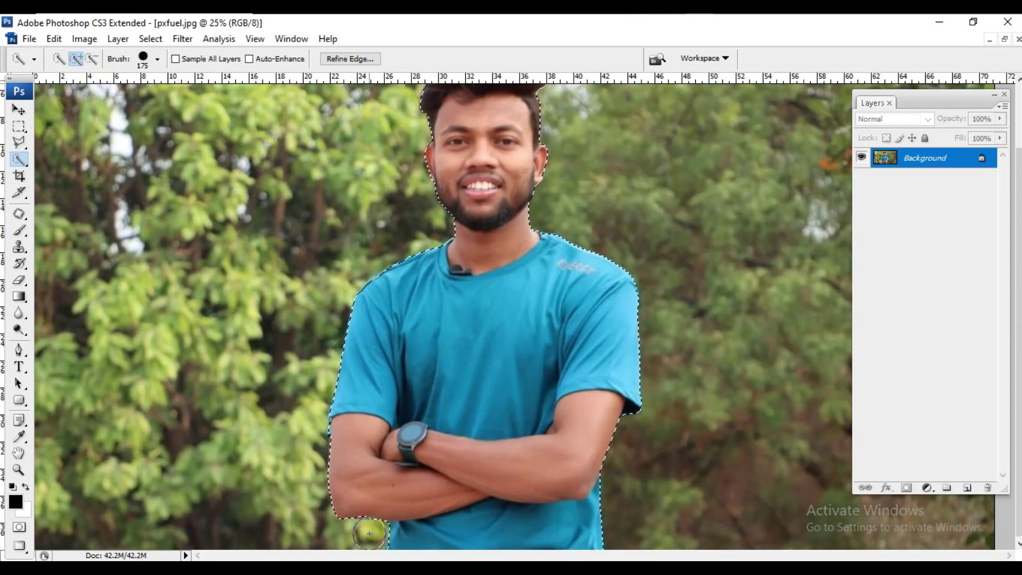
{"action": "key", "text": "ctrl+minus"}
{"action": "key", "text": "ctrl+minus"}
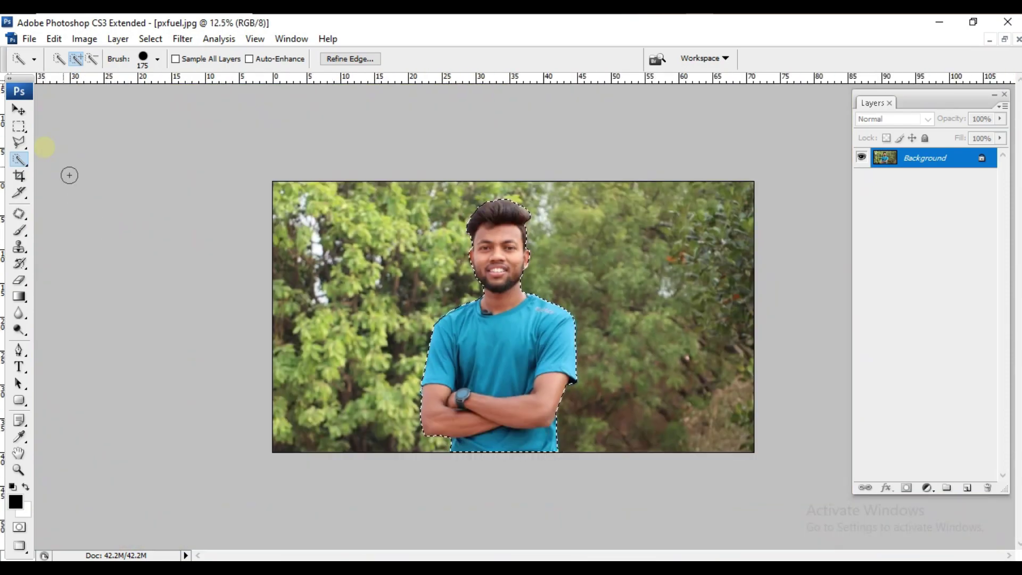
Step: Restore the photo to a floating window and move the photo and banner windows aside to uncover the logo image
{"action": "left_click", "coordinate": [19, 109]}
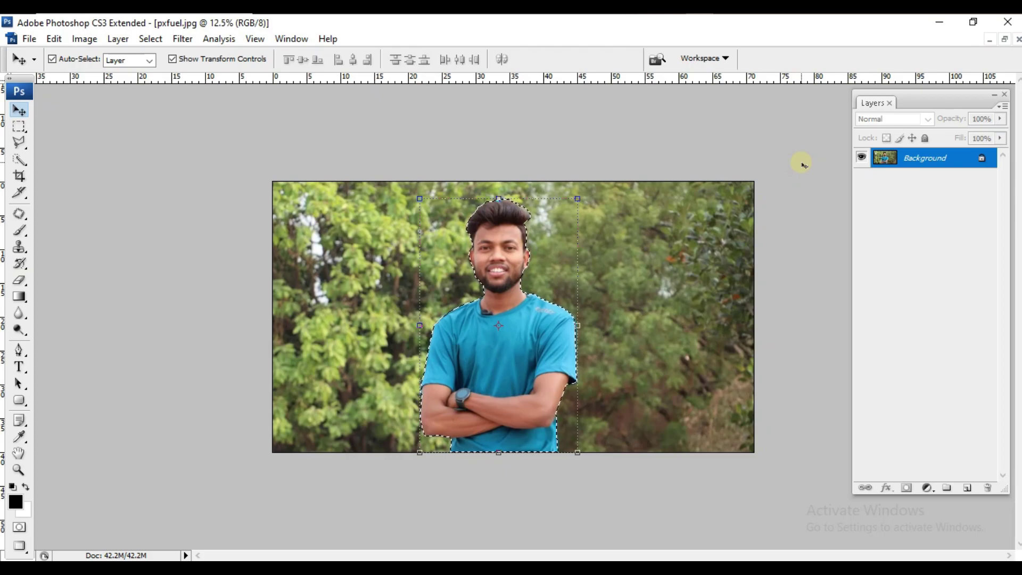
{"action": "left_click", "coordinate": [1004, 39]}
{"action": "left_click_drag", "start_coordinate": [411, 105], "coordinate": [719, 208]}
{"action": "left_click", "coordinate": [456, 180]}
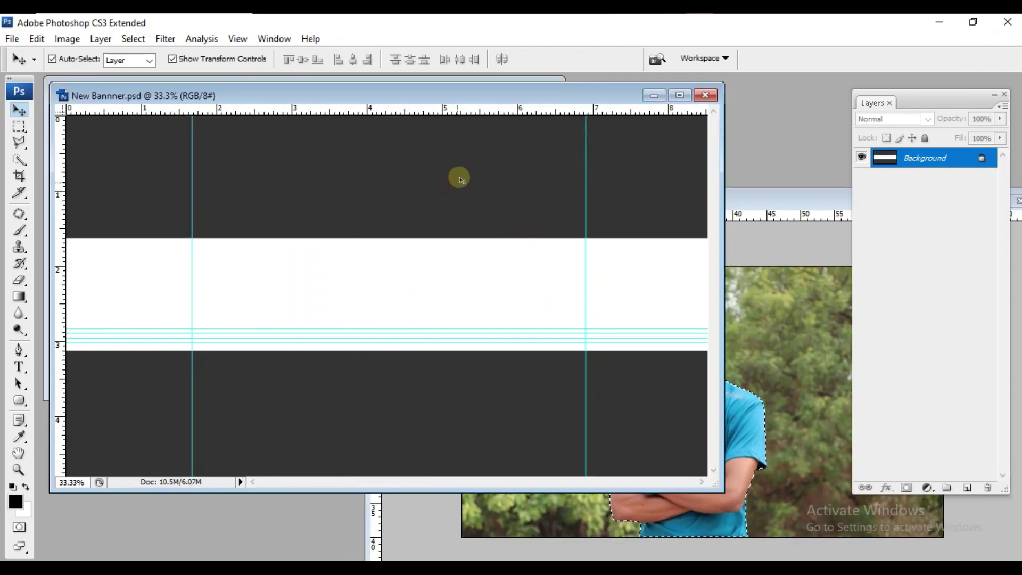
{"action": "left_click_drag", "start_coordinate": [445, 96], "coordinate": [420, 198]}
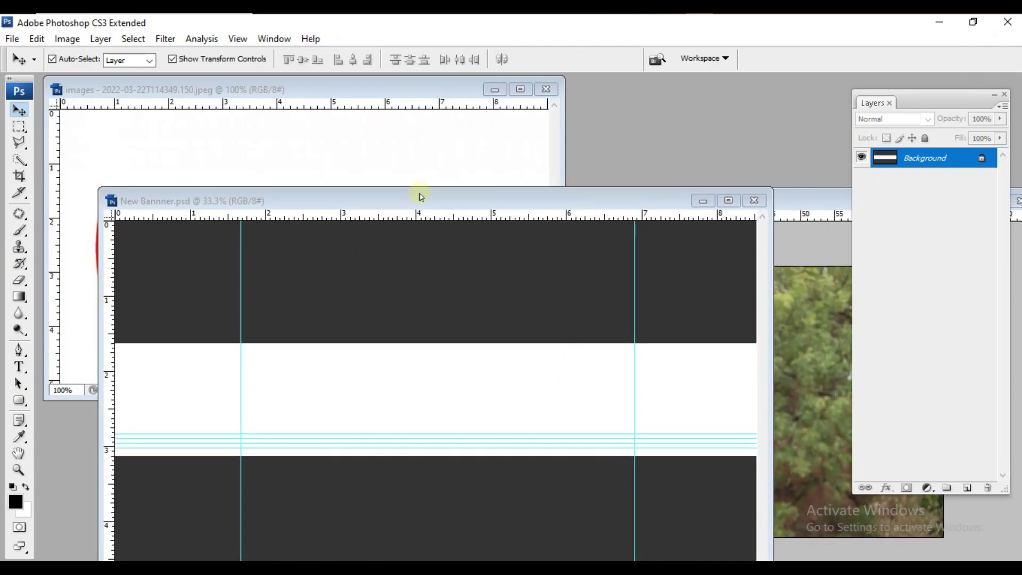
Step: Maximize the YouTube logo image and select the red play icon with the Quick Selection tool at brush size 70
{"action": "left_click", "coordinate": [388, 144]}
{"action": "left_click", "coordinate": [520, 91]}
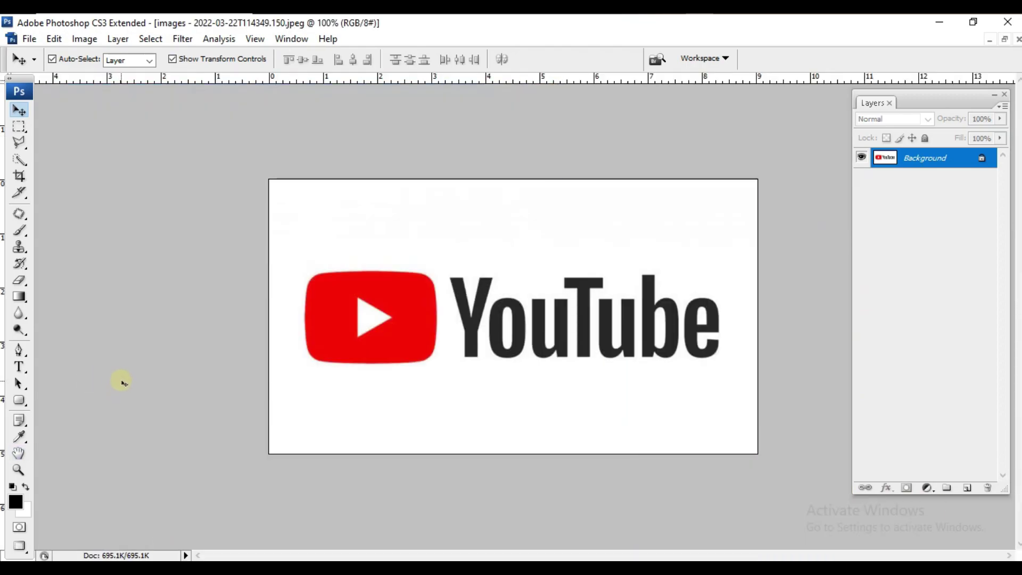
{"action": "key", "text": "ctrl+plus"}
{"action": "left_click", "coordinate": [19, 159]}
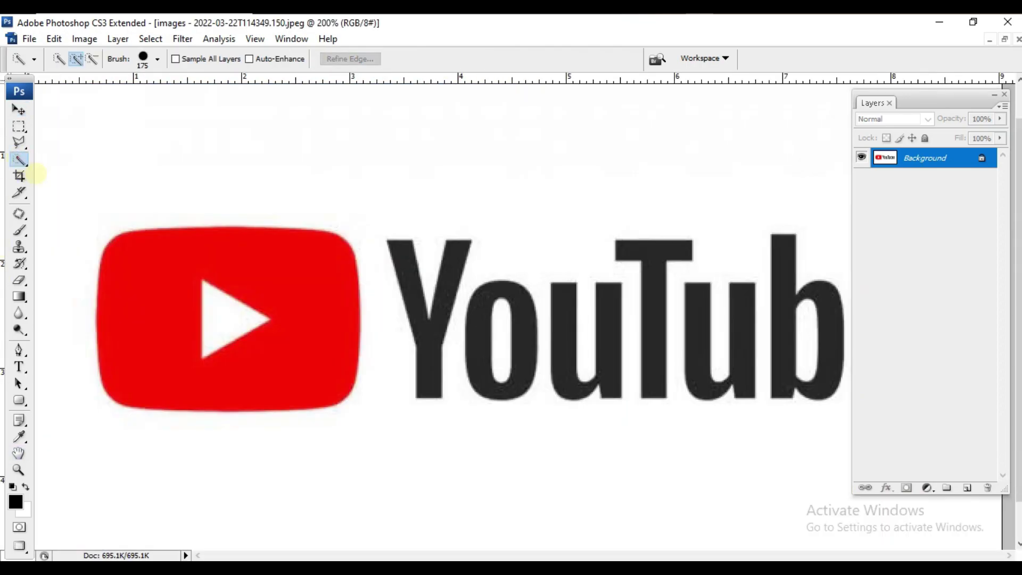
{"action": "scroll", "coordinate": [282, 362], "scroll_direction": "down", "scroll_amount": 2}
{"action": "key", "text": "bracketleft"}
{"action": "key", "text": "bracketleft"}
{"action": "key", "text": "bracketleft"}
{"action": "key", "text": "bracketleft"}
{"action": "key", "text": "bracketleft"}
{"action": "key", "text": "bracketleft"}
{"action": "left_click_drag", "start_coordinate": [193, 269], "coordinate": [257, 269]}
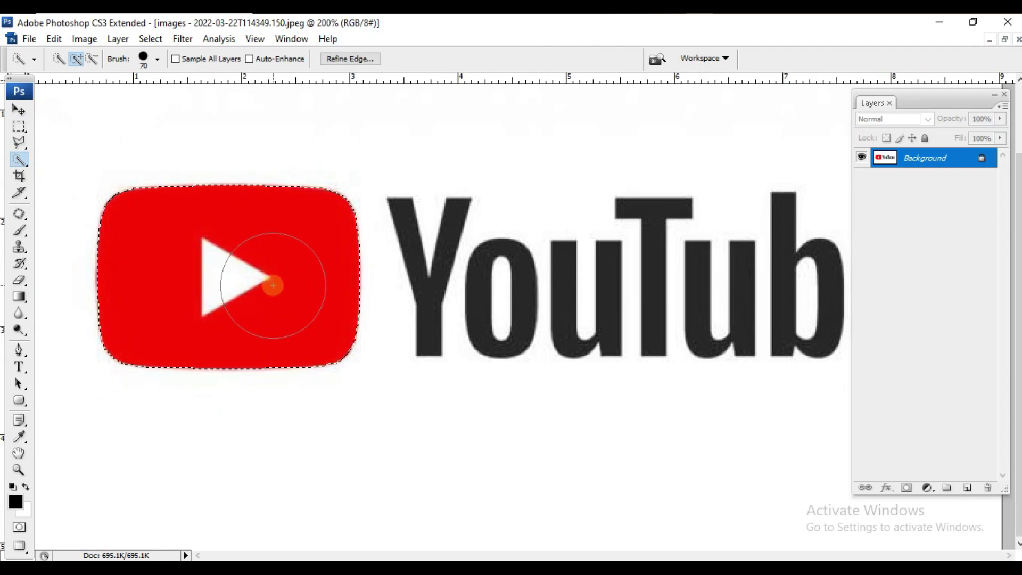
Step: Restore the logo image to a floating window, maximize New Bannner.psd and clear the stray selection in it
{"action": "left_click", "coordinate": [1005, 39]}
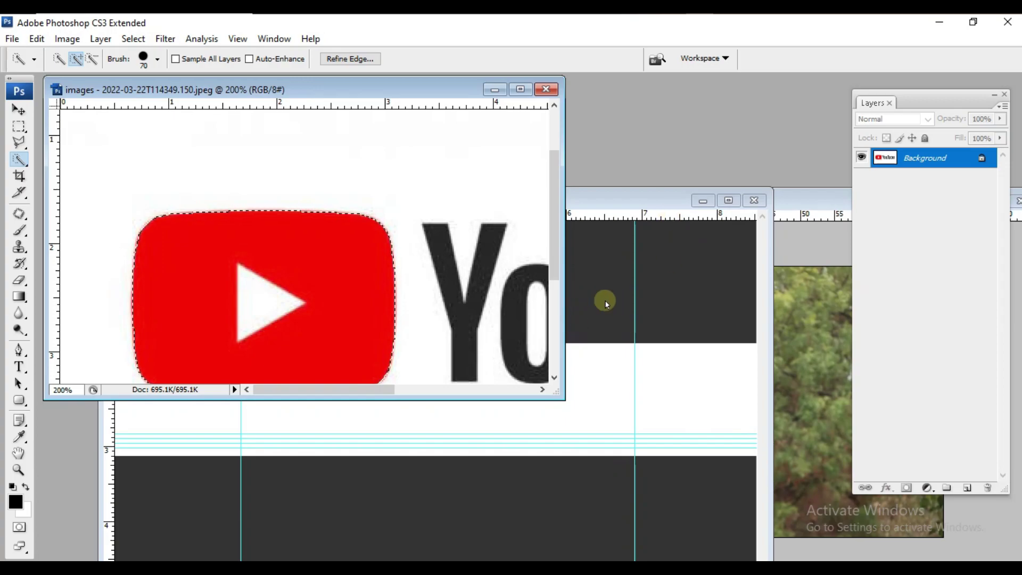
{"action": "left_click", "coordinate": [680, 266]}
{"action": "left_click", "coordinate": [728, 200]}
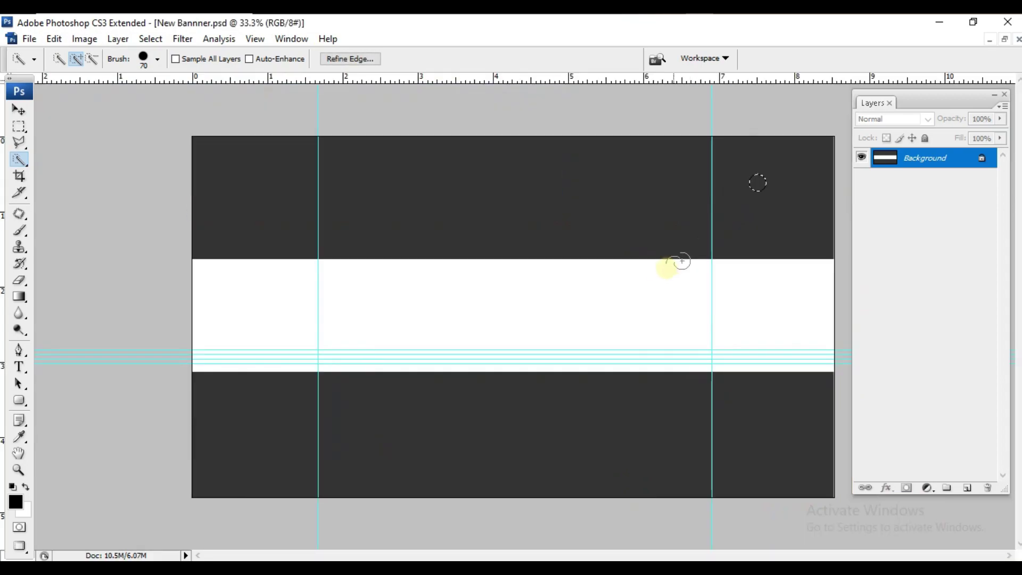
{"action": "key", "text": "ctrl+d"}
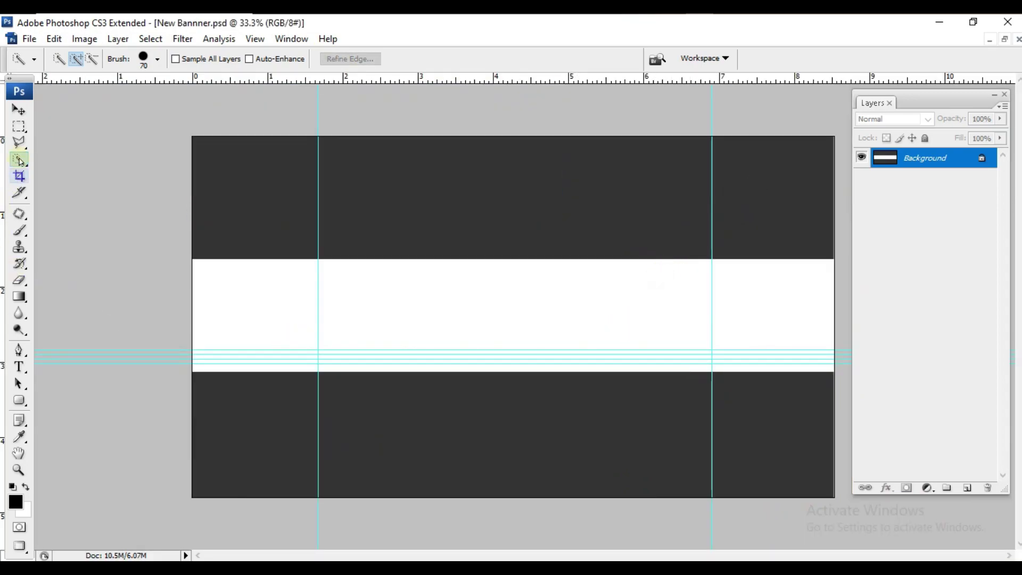
Step: Select the white band between the two vertical guides with a rectangular marquee
{"action": "left_click", "coordinate": [19, 126]}
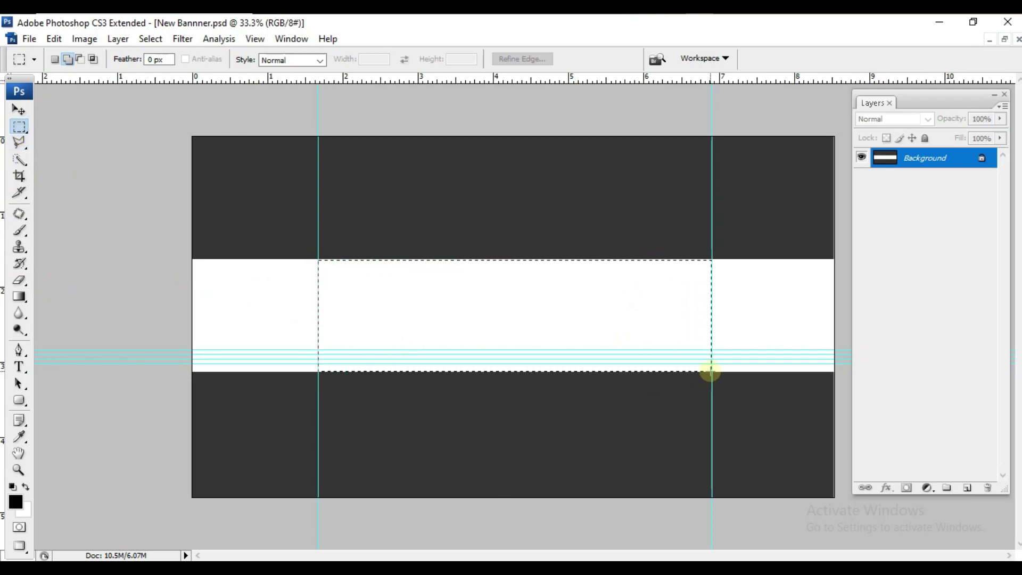
{"action": "left_click_drag", "start_coordinate": [711, 373], "coordinate": [709, 374]}
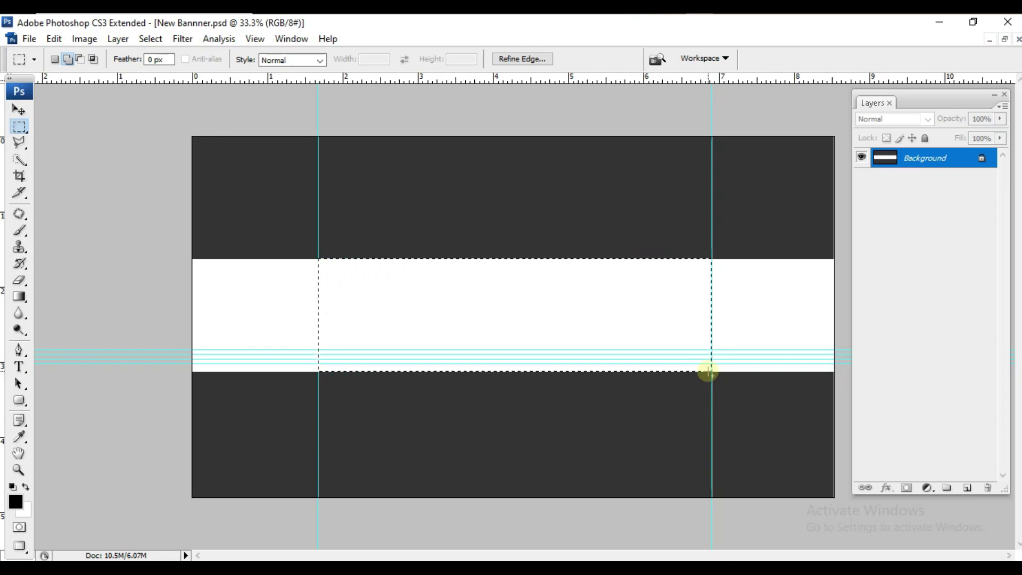
{"action": "key", "text": "ctrl+plus"}
{"action": "key", "text": "ctrl+minus"}
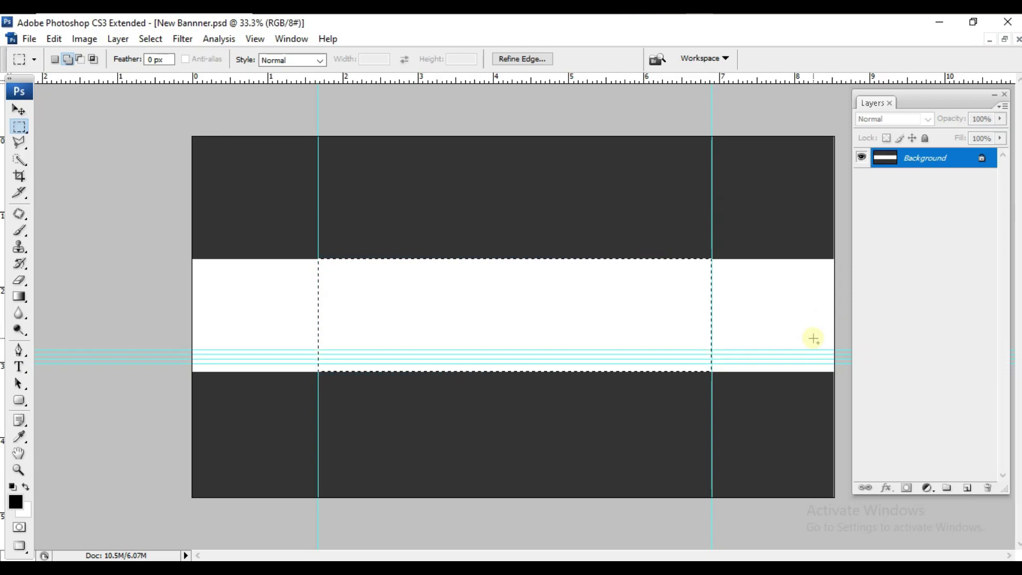
Step: Add a teal Solid Color fill layer over the selected centre of the white band
{"action": "left_click", "coordinate": [927, 487]}
{"action": "left_click", "coordinate": [919, 195]}
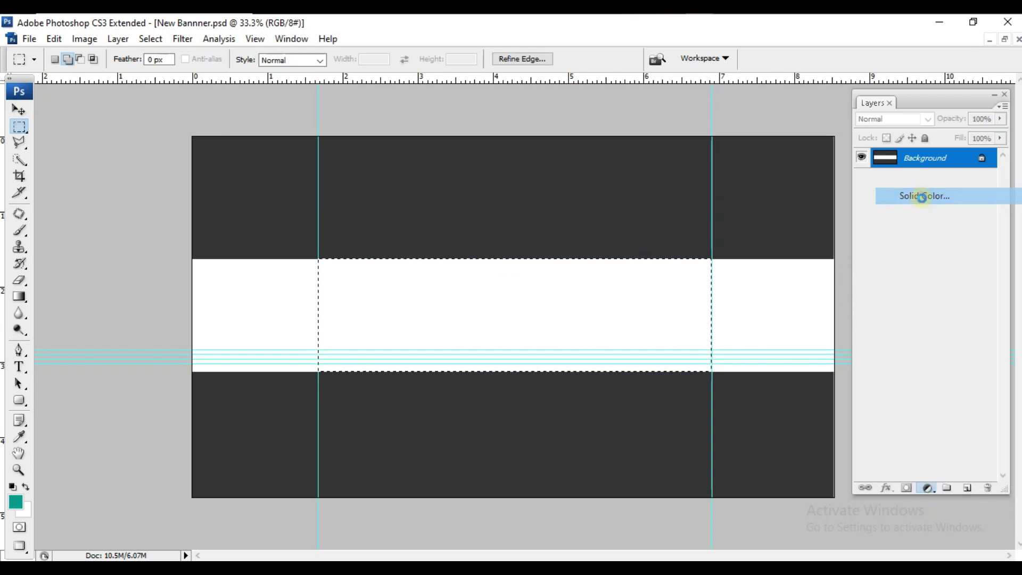
{"action": "left_click", "coordinate": [669, 450]}
{"action": "right_click", "coordinate": [669, 451]}
{"action": "left_click", "coordinate": [708, 292]}
{"action": "left_click", "coordinate": [774, 226]}
{"action": "key", "text": "m"}
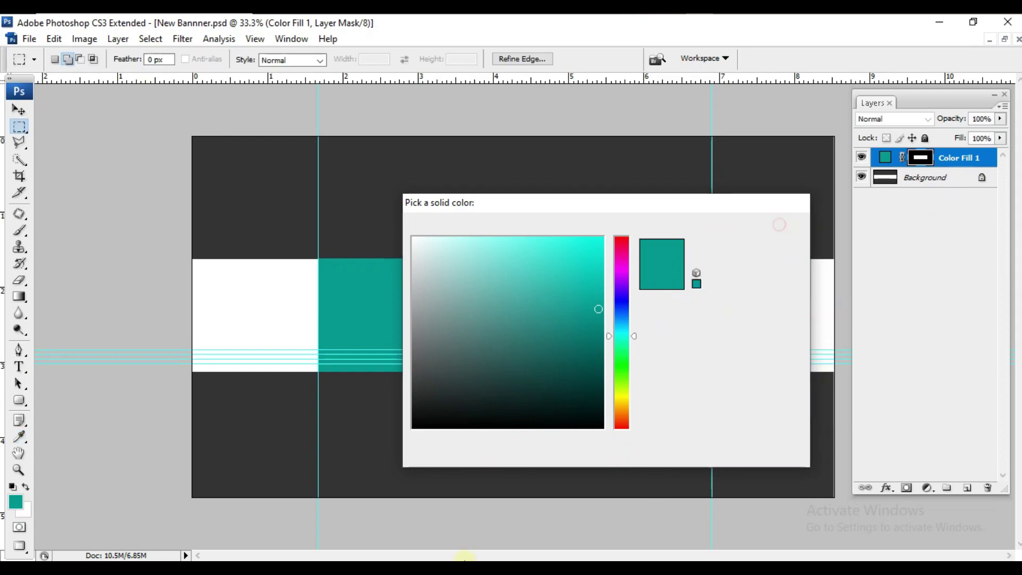
{"action": "key", "text": "d"}
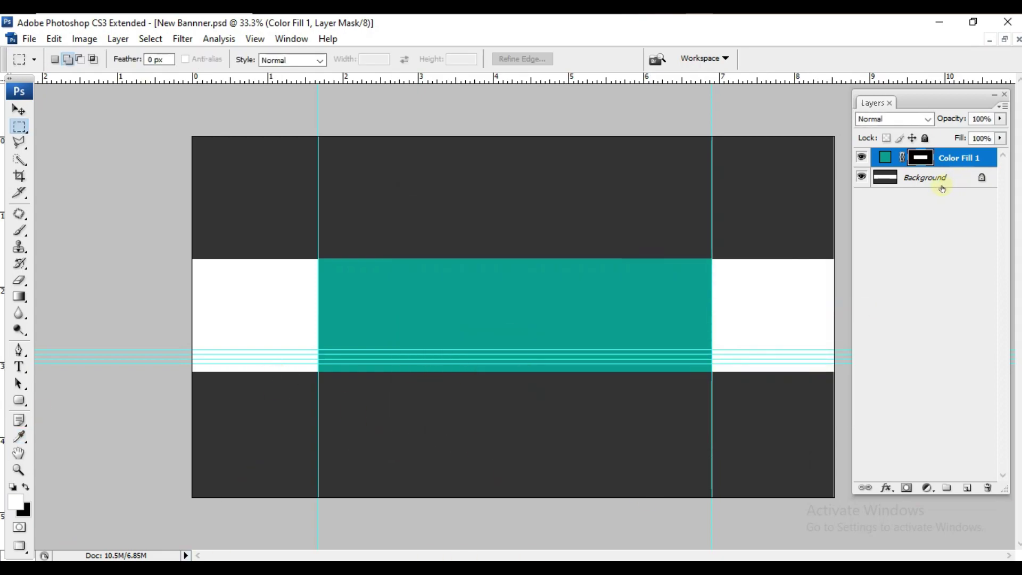
Step: Create a new layer above the teal fill and set the foreground colour to bright yellow for the Rounded Rectangle tool
{"action": "key", "text": "u"}
{"action": "key", "text": "ctrl+plus"}
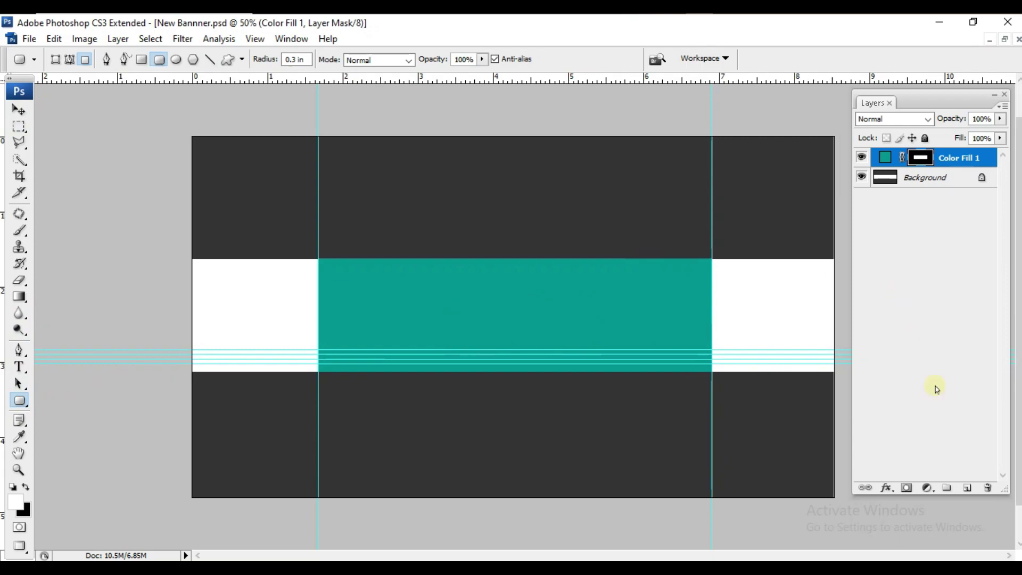
{"action": "left_click", "coordinate": [967, 487]}
{"action": "left_click_drag", "start_coordinate": [284, 270], "coordinate": [407, 334]}
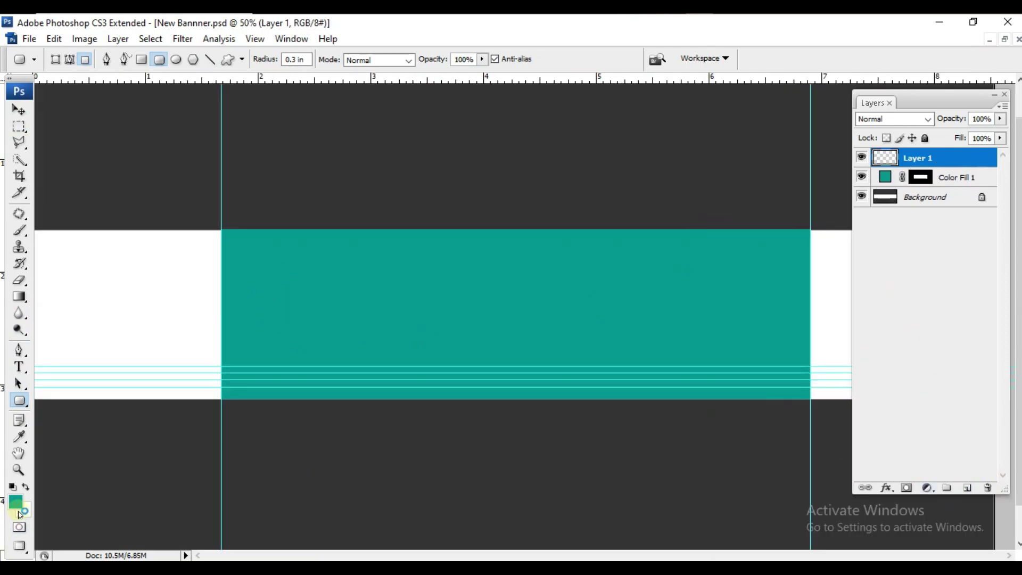
{"action": "left_click", "coordinate": [15, 502]}
{"action": "left_click_drag", "start_coordinate": [621, 372], "coordinate": [621, 395]}
{"action": "key", "text": "Return"}
{"action": "left_click_drag", "start_coordinate": [314, 266], "coordinate": [474, 312]}
{"action": "key", "text": "ctrl+z"}
{"action": "key", "text": "Return"}
{"action": "left_click_drag", "start_coordinate": [353, 250], "coordinate": [545, 334]}
Step: Undo the trial shapes and draw a yellow rounded rectangle about 1.8 by 0.8 in with a 0.1 in corner radius on the teal area
{"action": "double_click", "coordinate": [297, 59]}
{"action": "type", "text": "0"}
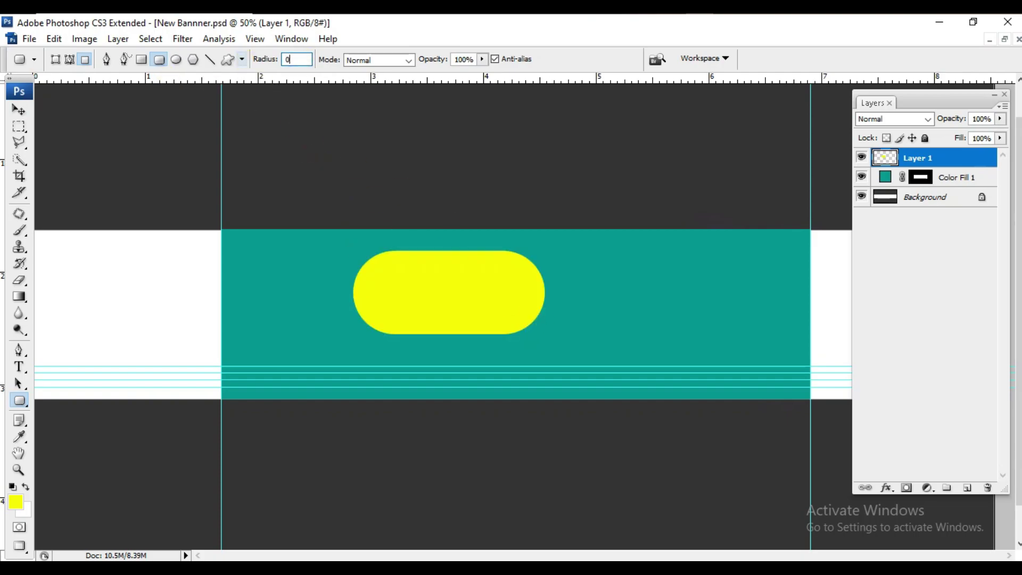
{"action": "left_click_drag", "start_coordinate": [339, 322], "coordinate": [372, 339]}
{"action": "key", "text": "ctrl+z"}
{"action": "key", "text": "ctrl+alt+z"}
{"action": "left_click_drag", "start_coordinate": [367, 263], "coordinate": [568, 349]}
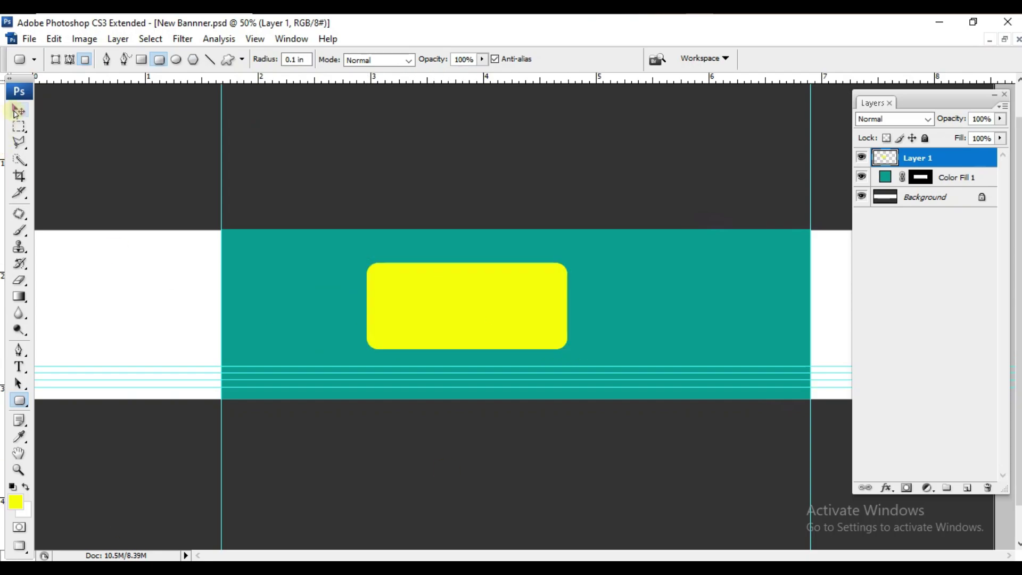
Step: Enlarge the yellow rectangle, tilt it about 25° counterclockwise and place it across the teal area's upper edge
{"action": "key", "text": "v"}
{"action": "left_click_drag", "start_coordinate": [527, 308], "coordinate": [486, 285]}
{"action": "left_click_drag", "start_coordinate": [549, 324], "coordinate": [303, 411]}
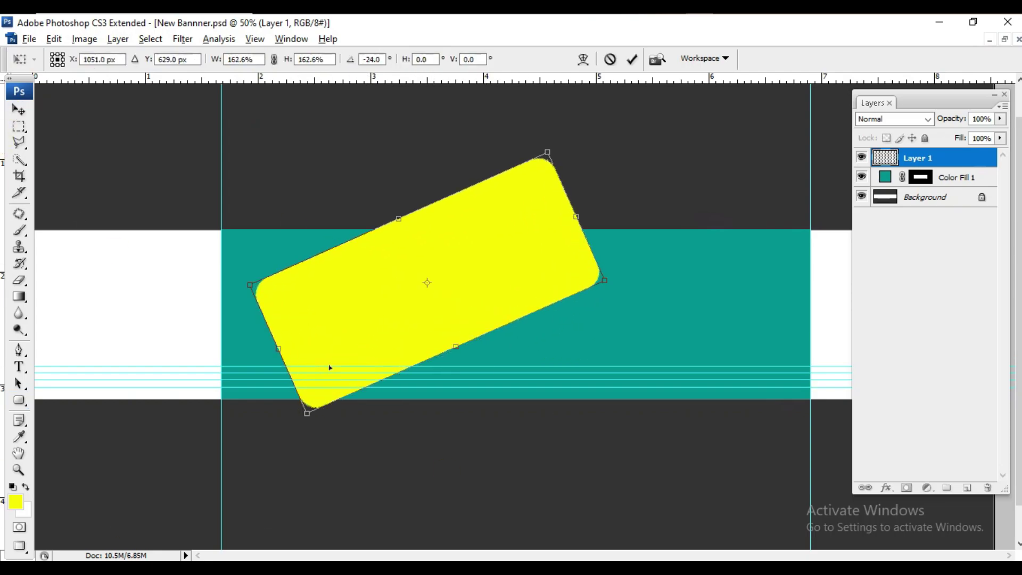
{"action": "left_click_drag", "start_coordinate": [368, 317], "coordinate": [388, 216]}
{"action": "left_click_drag", "start_coordinate": [626, 180], "coordinate": [566, 234]}
{"action": "key", "text": "Return"}
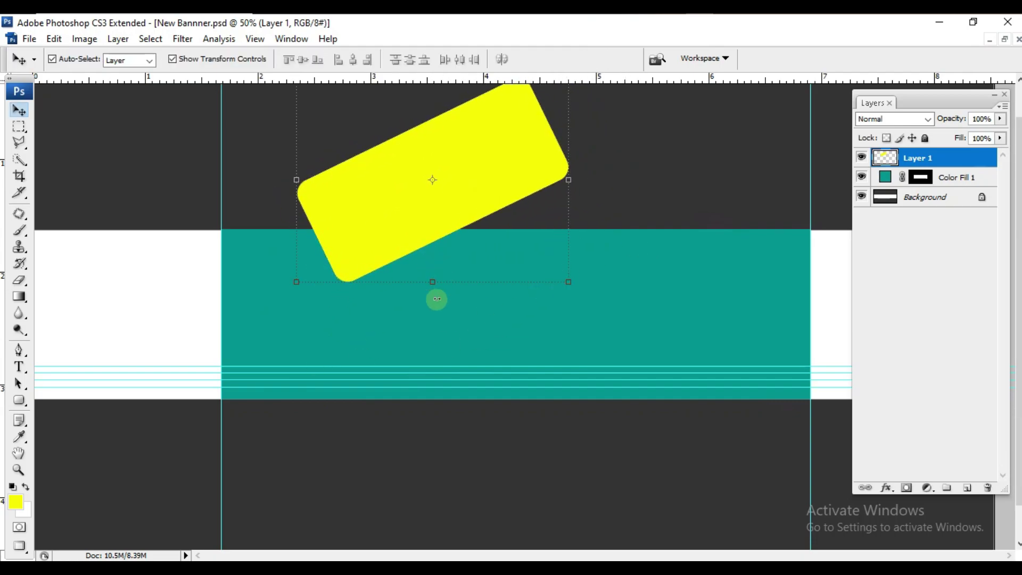
Step: Duplicate the tilted rectangle, scale the copy to 128% over the teal area's lower-left corner, and nudge the original slightly up and left
{"action": "key", "text": "ctrl+j"}
{"action": "left_click_drag", "start_coordinate": [467, 190], "coordinate": [301, 406]}
{"action": "left_click_drag", "start_coordinate": [404, 296], "coordinate": [479, 239]}
{"action": "left_click_drag", "start_coordinate": [424, 333], "coordinate": [346, 433]}
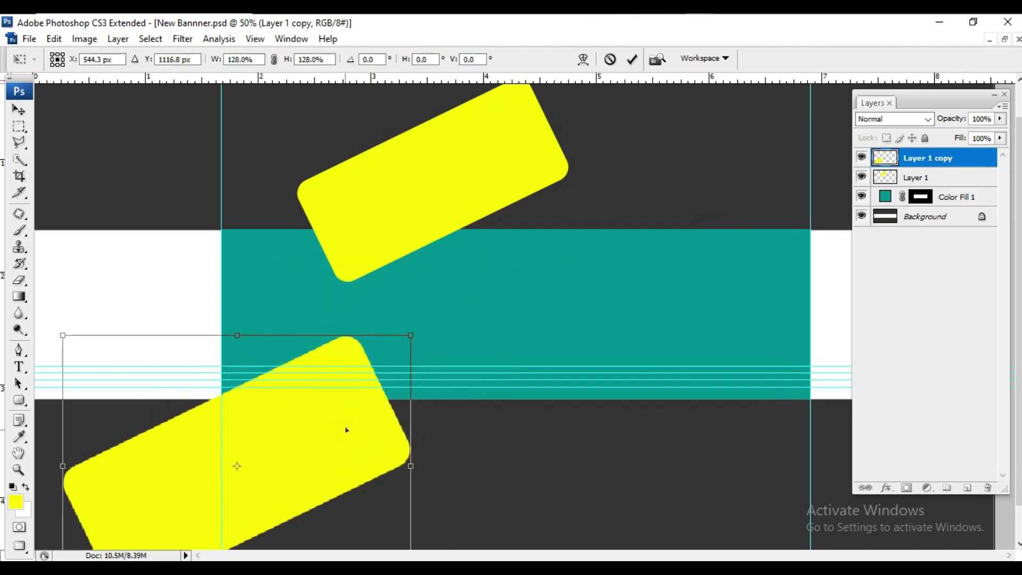
{"action": "key", "text": "Return"}
{"action": "left_click_drag", "start_coordinate": [364, 214], "coordinate": [353, 206]}
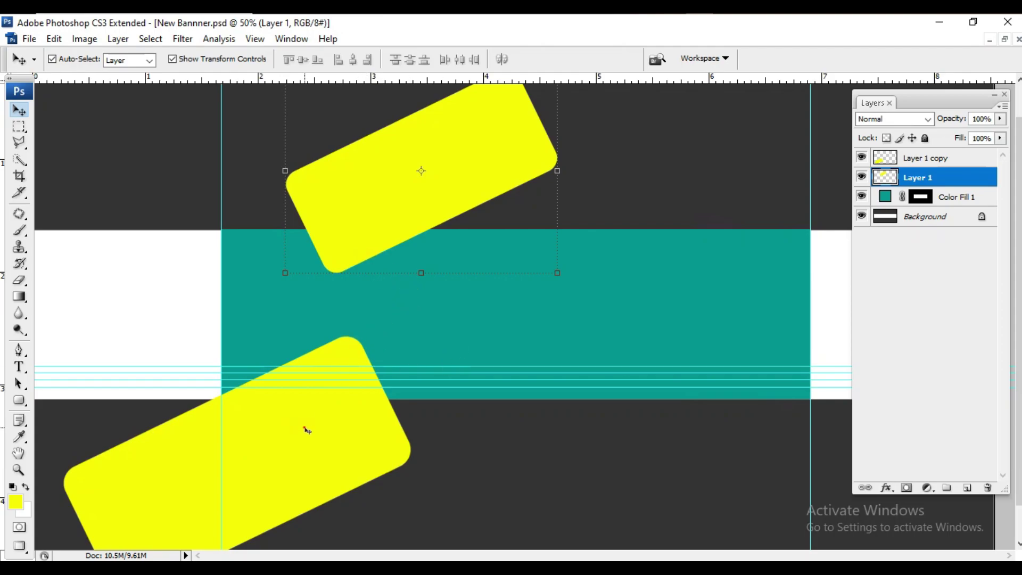
Step: Create a new layer above the rectangle copy and draw a yellow rounded rectangle with a 0.2 in corner radius on the teal area
{"action": "left_click", "coordinate": [307, 430]}
{"action": "left_click", "coordinate": [20, 400]}
{"action": "left_click", "coordinate": [967, 487]}
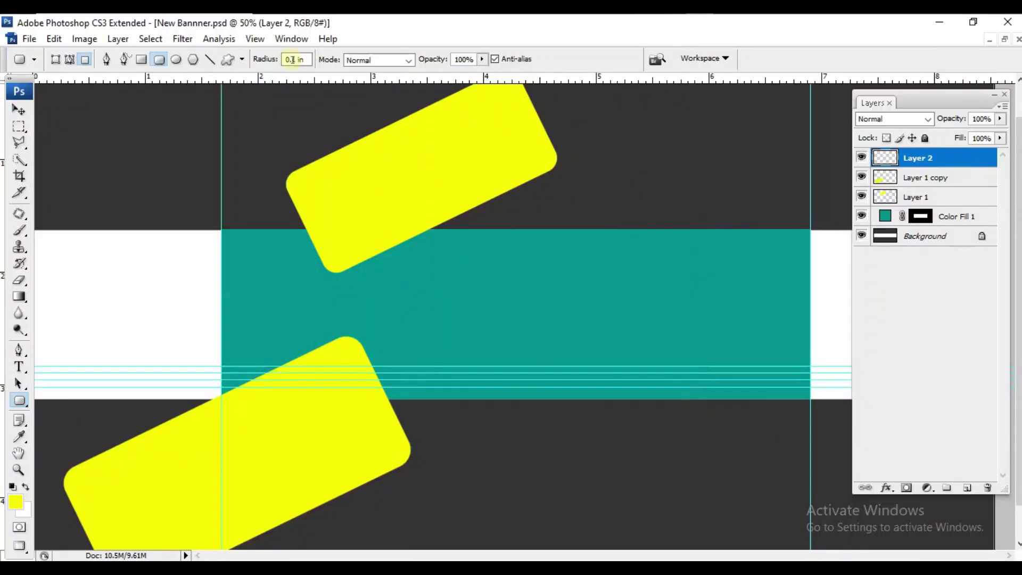
{"action": "left_click", "coordinate": [296, 59]}
{"action": "left_click_drag", "start_coordinate": [444, 268], "coordinate": [599, 342]}
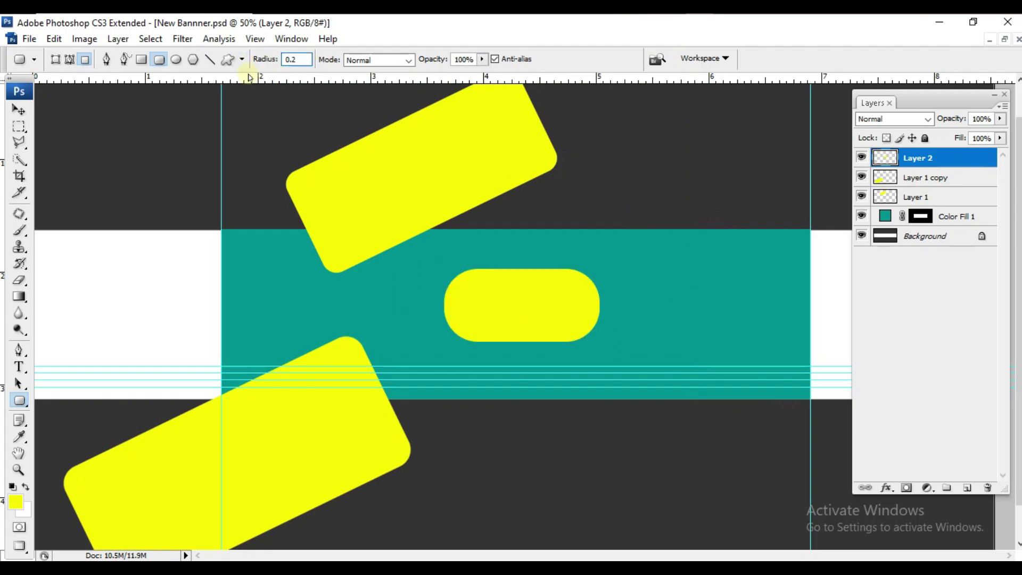
{"action": "key", "text": "ctrl+z"}
{"action": "left_click_drag", "start_coordinate": [477, 264], "coordinate": [730, 305]}
Step: Enlarge the new rounded rectangle to about 118% by 130% and rotate it about 31° counterclockwise in the teal area
{"action": "key", "text": "v"}
{"action": "key", "text": "ctrl+t"}
{"action": "left_click_drag", "start_coordinate": [654, 305], "coordinate": [608, 274]}
{"action": "left_click_drag", "start_coordinate": [697, 287], "coordinate": [658, 292]}
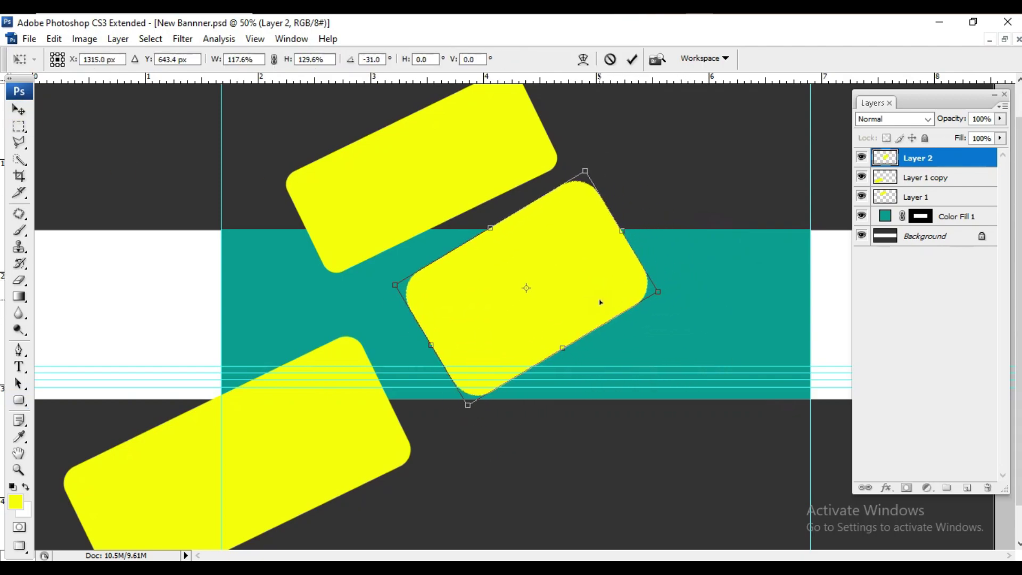
{"action": "key", "text": "Return"}
Step: Stretch the teal fill area sideways so it spans the full width of the canvas
{"action": "key", "text": "ctrl+minus"}
{"action": "key", "text": "ctrl+minus"}
{"action": "key", "text": "ctrl+plus"}
{"action": "left_click", "coordinate": [927, 214]}
{"action": "key", "text": "ctrl+t"}
{"action": "left_click_drag", "start_coordinate": [319, 315], "coordinate": [192, 316]}
{"action": "left_click_drag", "start_coordinate": [712, 315], "coordinate": [832, 324]}
{"action": "key", "text": "Return"}
Step: Move the lower and upper left rectangles farther left and place a duplicate of the middle rectangle in the canvas's upper-right corner
{"action": "left_click", "coordinate": [370, 417]}
{"action": "left_click_drag", "start_coordinate": [371, 417], "coordinate": [248, 394]}
{"action": "left_click_drag", "start_coordinate": [417, 244], "coordinate": [270, 244]}
{"action": "left_click_drag", "start_coordinate": [567, 300], "coordinate": [796, 215]}
{"action": "key", "text": "ctrl+j"}
Step: Duplicate the middle rectangle onto the teal band's lower edge at the right, scale the copy to about 85% and rotate it about 11°
{"action": "left_click", "coordinate": [506, 295]}
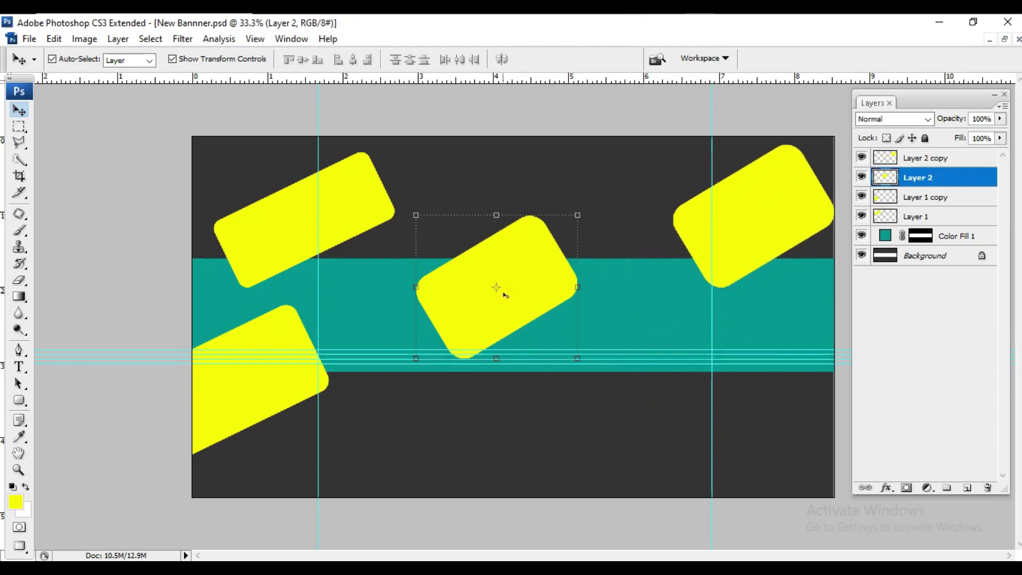
{"action": "key", "text": "ctrl+j"}
{"action": "left_click_drag", "start_coordinate": [521, 313], "coordinate": [664, 351]}
{"action": "key", "text": "ctrl+t"}
{"action": "left_click_drag", "start_coordinate": [771, 400], "coordinate": [752, 422]}
{"action": "left_click_drag", "start_coordinate": [757, 324], "coordinate": [736, 321]}
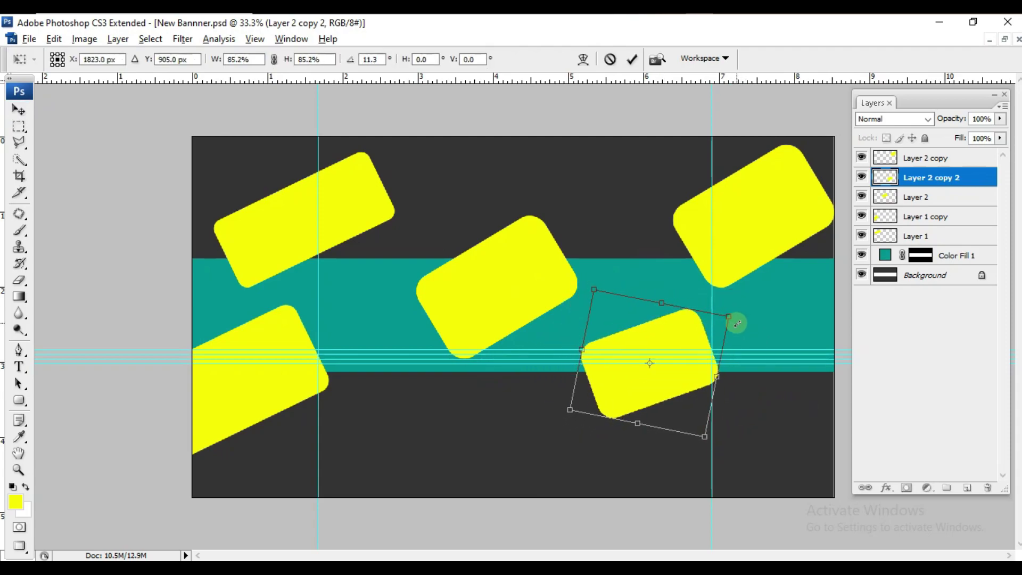
{"action": "key", "text": "Return"}
Step: Scale down the upper-right rectangle slightly so it fits inside the canvas edge
{"action": "left_click", "coordinate": [702, 256]}
{"action": "left_click_drag", "start_coordinate": [675, 290], "coordinate": [782, 241]}
{"action": "key", "text": "Return"}
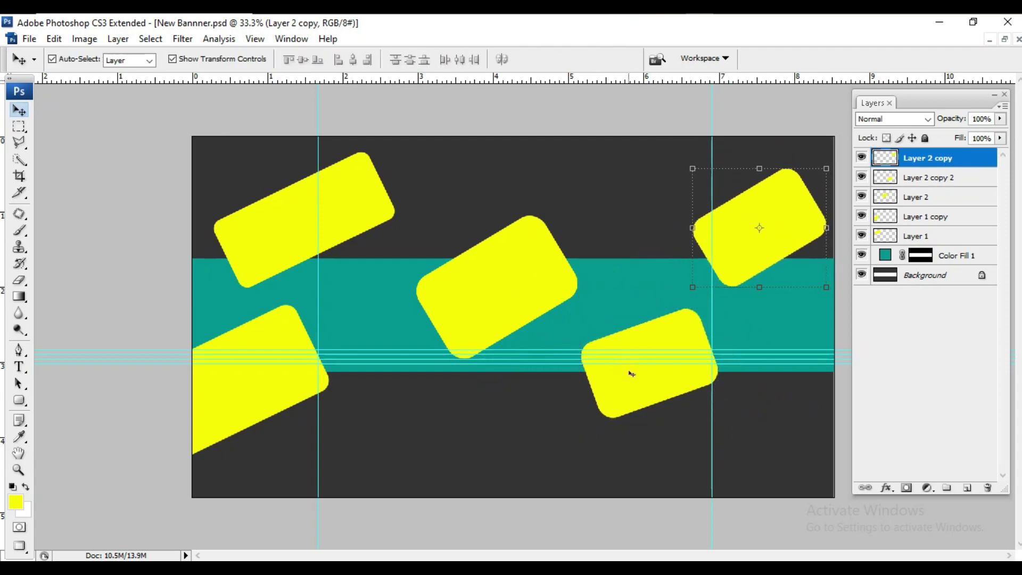
Step: Scale down the middle rectangle and the upper-left rectangle slightly
{"action": "left_click", "coordinate": [495, 310]}
{"action": "key", "text": "ctrl+t"}
{"action": "left_click_drag", "start_coordinate": [580, 213], "coordinate": [554, 257]}
{"action": "key", "text": "Return"}
{"action": "left_click", "coordinate": [331, 269]}
{"action": "key", "text": "ctrl+t"}
{"action": "left_click_drag", "start_coordinate": [392, 160], "coordinate": [386, 160]}
{"action": "key", "text": "Return"}
Step: Load the lower-left rectangle's outline as a selection and add a dark teal #048f81 solid color fill layer from it
{"action": "left_click", "coordinate": [276, 373]}
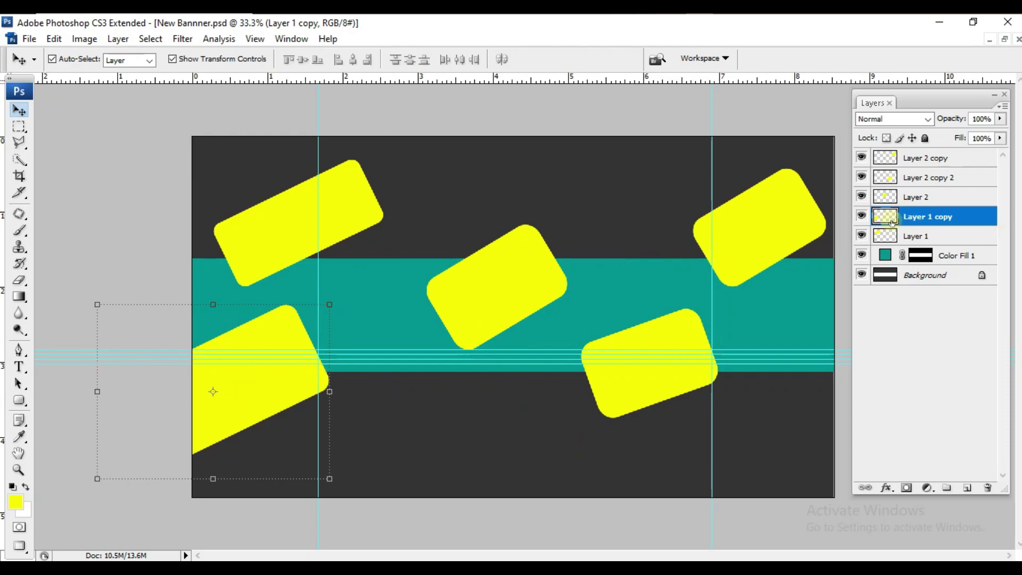
{"action": "left_click", "coordinate": [888, 216], "text": "ctrl"}
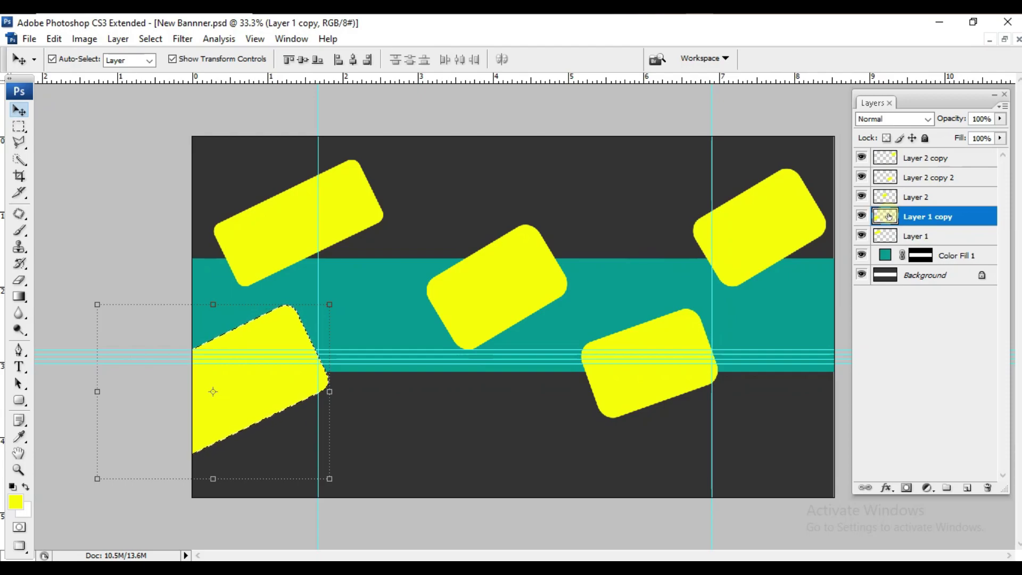
{"action": "left_click", "coordinate": [926, 487]}
{"action": "left_click", "coordinate": [918, 132]}
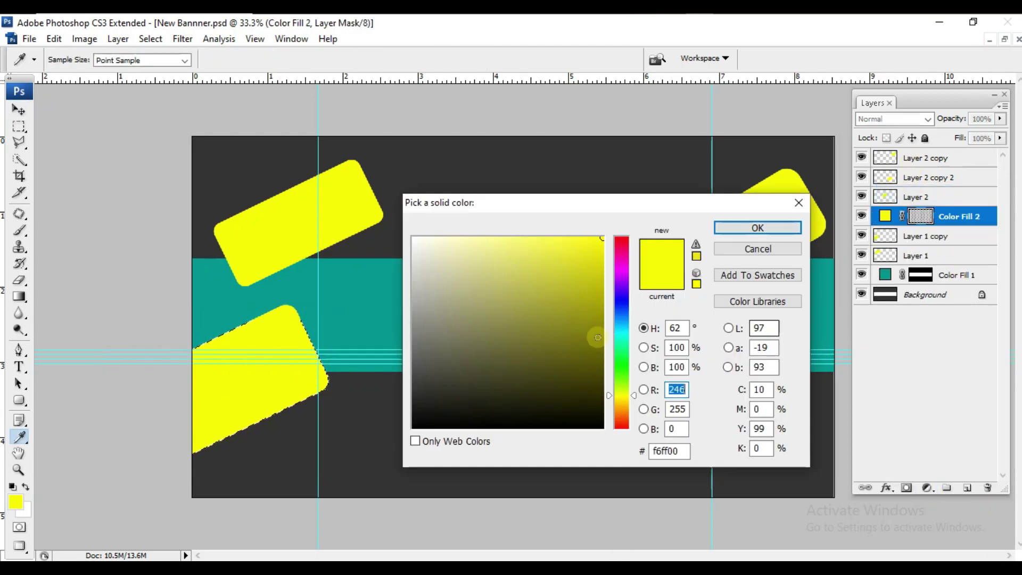
{"action": "type", "text": "04"}
{"action": "type", "text": "8"}
{"action": "type", "text": "f"}
{"action": "type", "text": "8c"}
{"action": "left_click", "coordinate": [789, 228]}
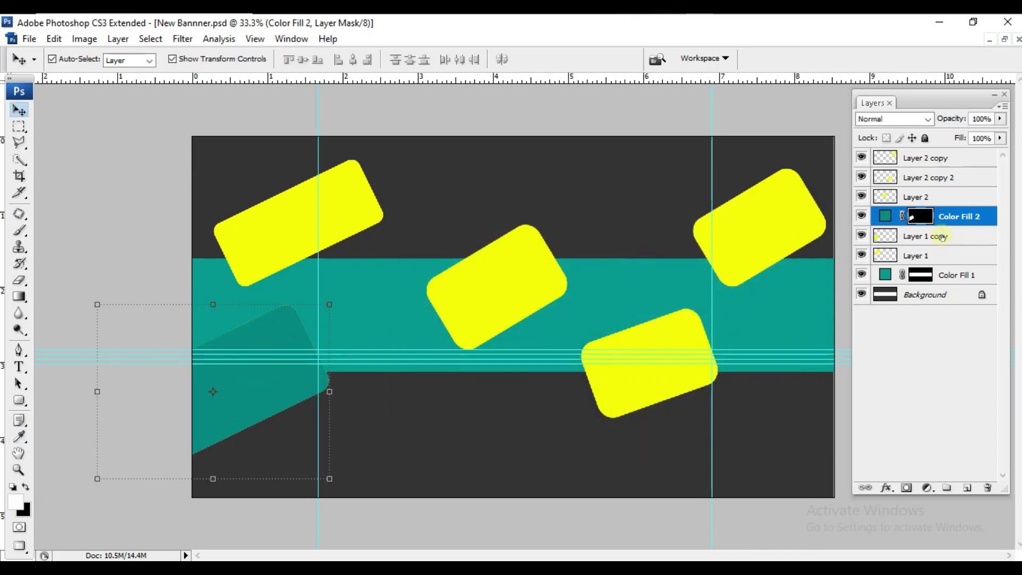
Step: Delete the yellow lower-left rectangle layer beneath its dark teal fill, keeping the fill as a separate layer
{"action": "key", "text": "ctrl+z"}
{"action": "key", "text": "ctrl+z"}
{"action": "key", "text": "ctrl+z"}
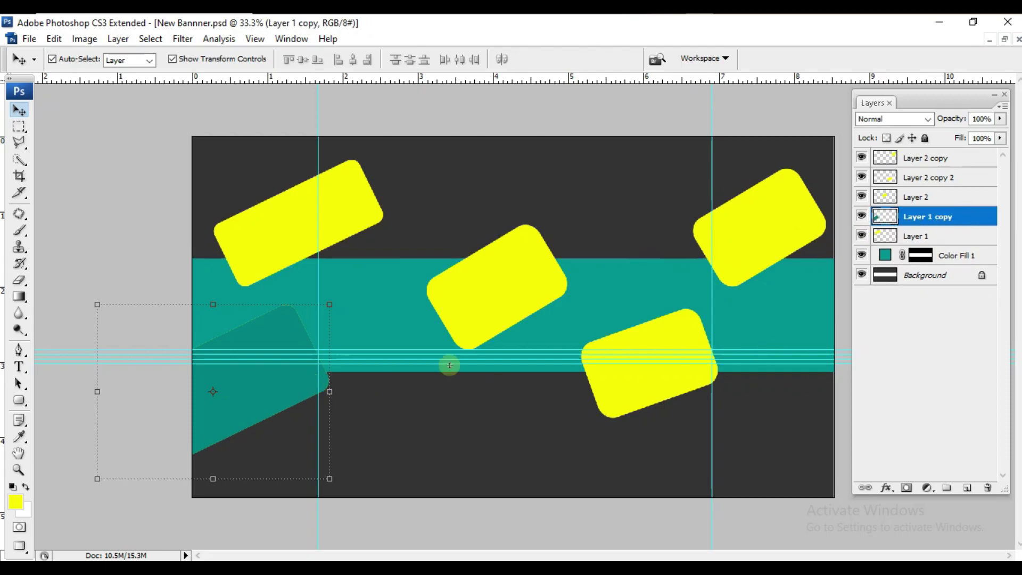
{"action": "key", "text": "ctrl+shift+z"}
{"action": "key", "text": "ctrl+shift+z"}
{"action": "key", "text": "ctrl+shift+z"}
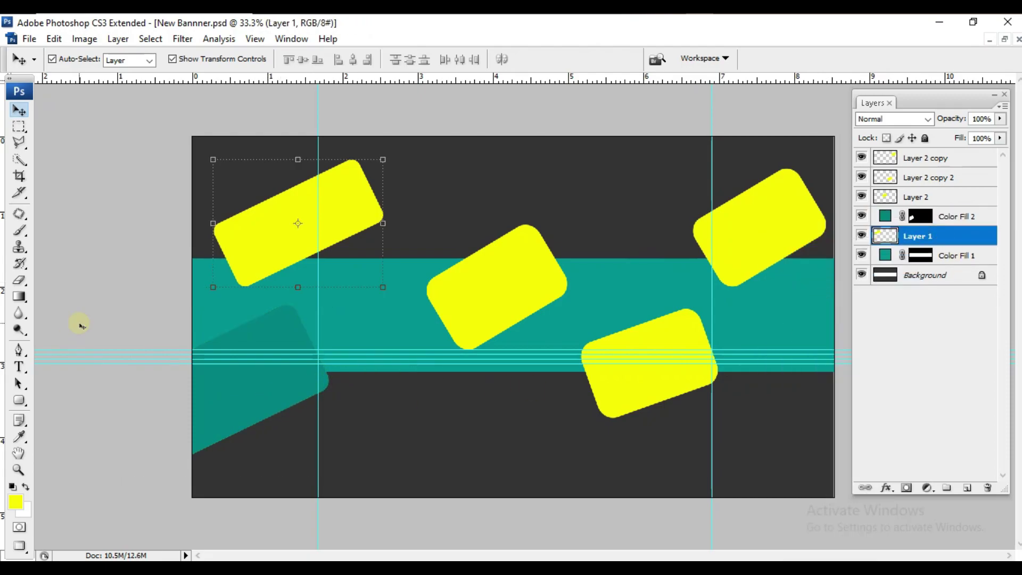
Step: Cover the middle rectangle with a #048f81 solid color fill layer sampled from the lower-left shape, and delete its yellow layer
{"action": "left_click", "coordinate": [513, 279]}
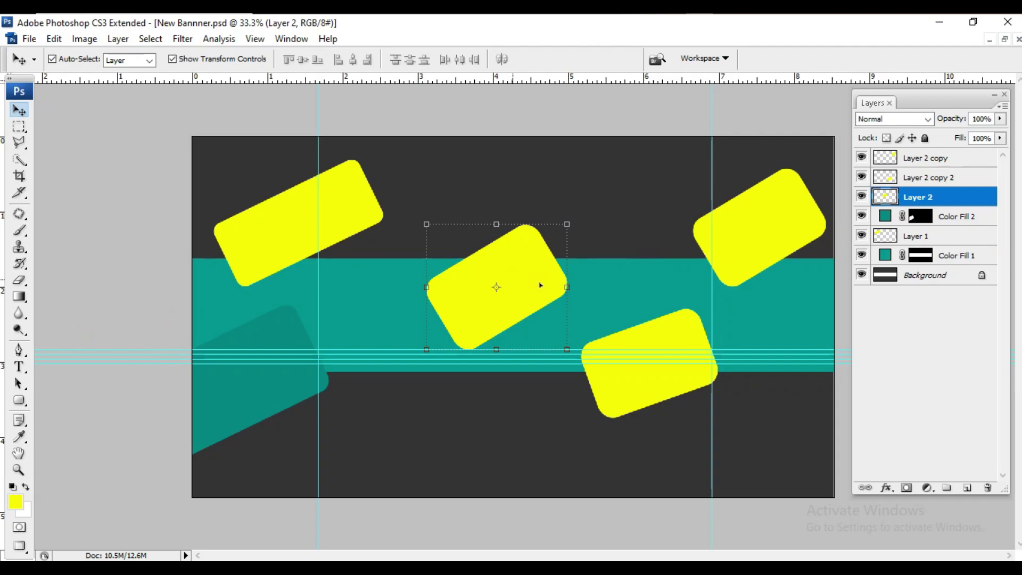
{"action": "left_click", "coordinate": [884, 197], "text": "ctrl"}
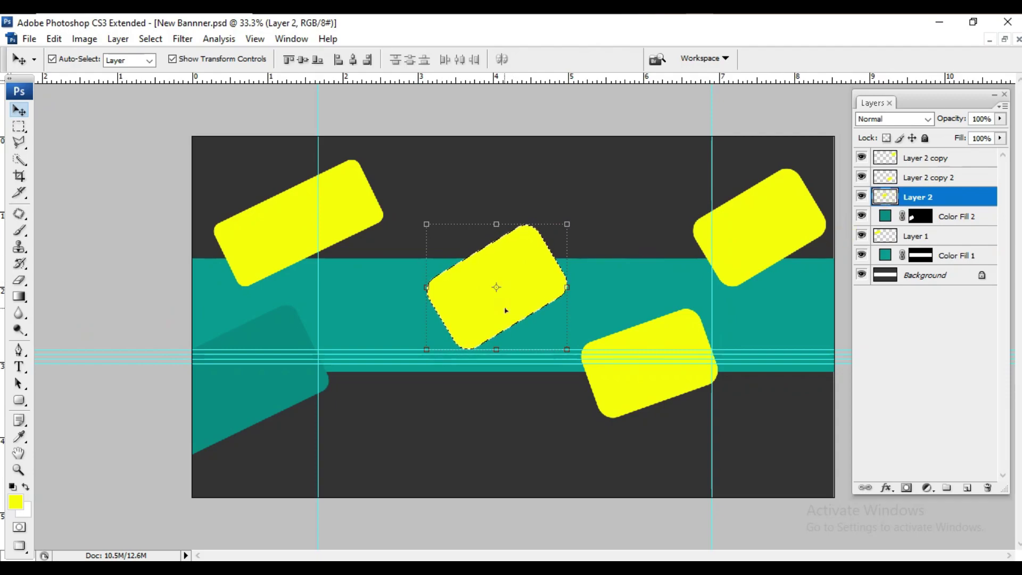
{"action": "left_click", "coordinate": [15, 503]}
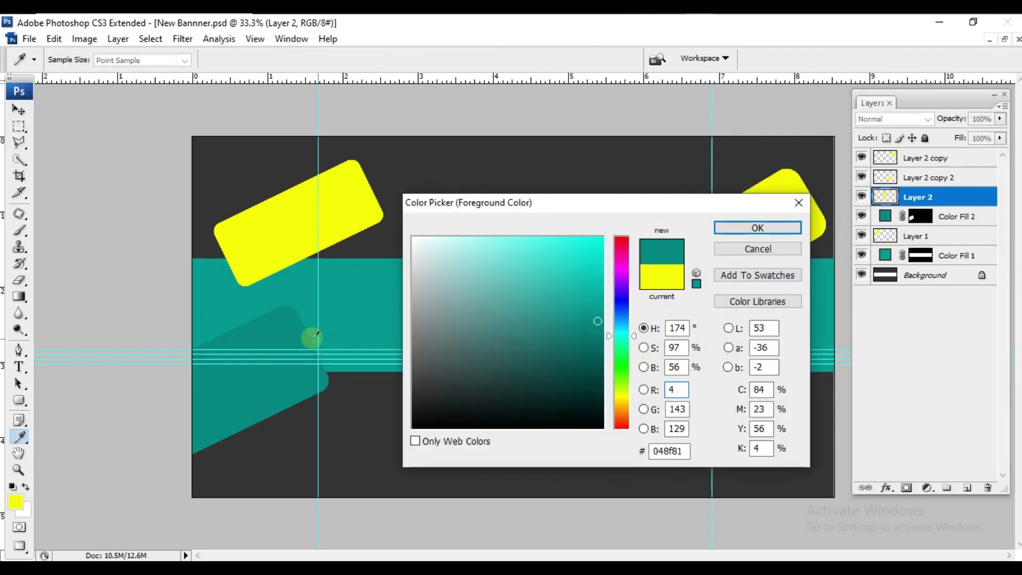
{"action": "key", "text": "Return"}
{"action": "left_click", "coordinate": [927, 487]}
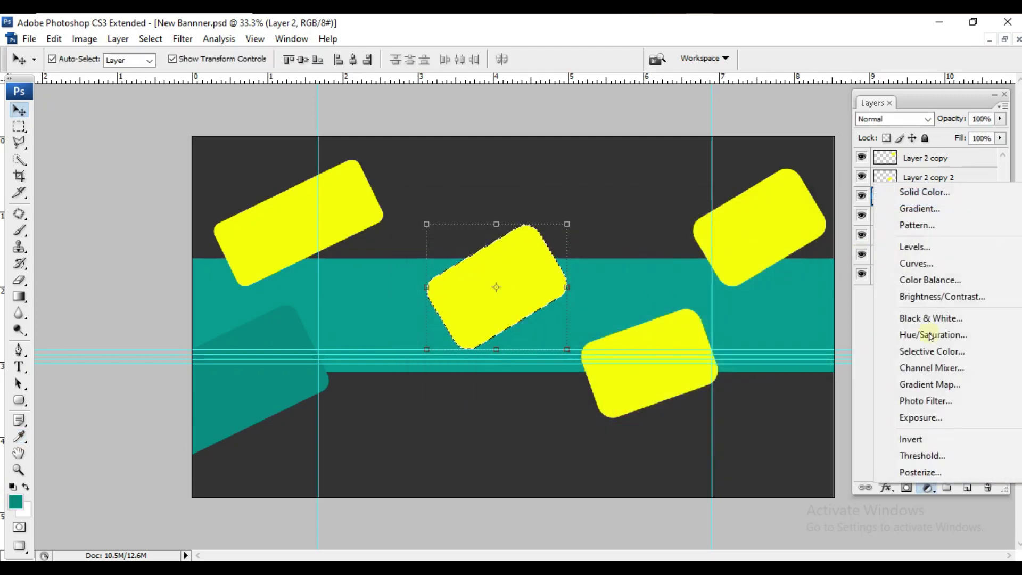
{"action": "left_click", "coordinate": [910, 96]}
{"action": "left_click", "coordinate": [741, 226]}
{"action": "right_click", "coordinate": [902, 218]}
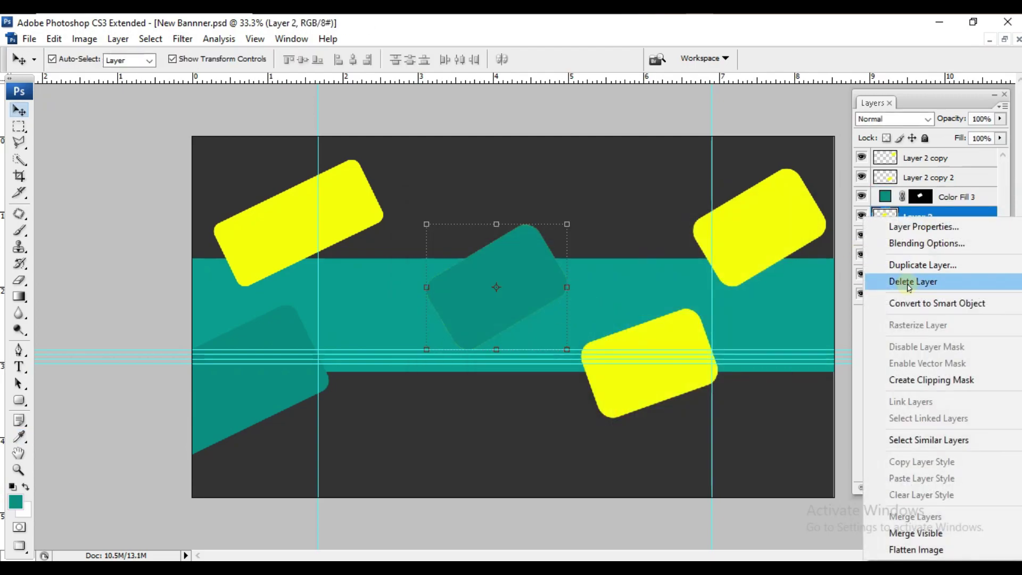
{"action": "left_click", "coordinate": [917, 280]}
Step: Cover the upper-right rectangle with a solid color fill layer in the same dark teal and delete its yellow layer
{"action": "left_click", "coordinate": [762, 235]}
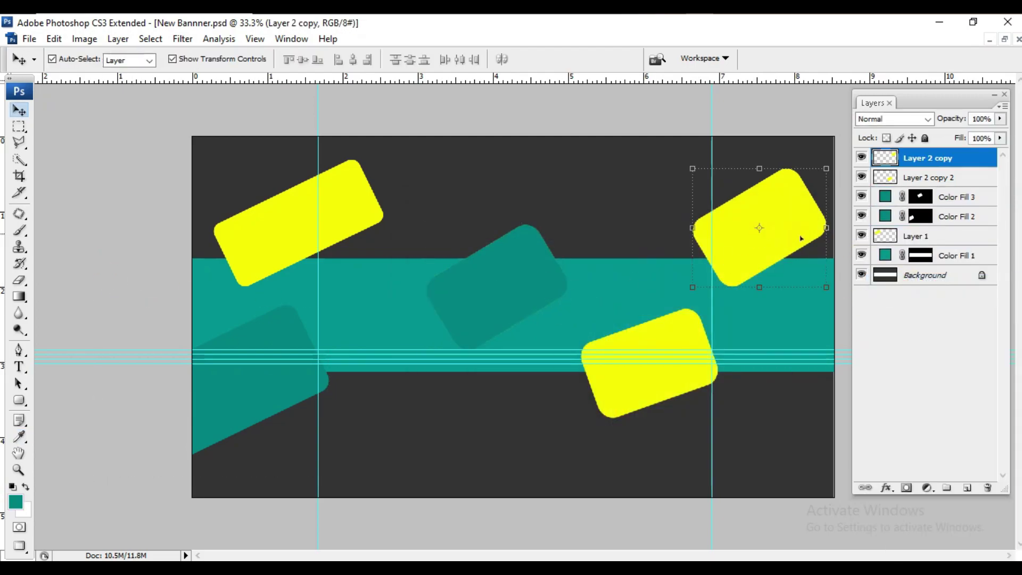
{"action": "left_click", "coordinate": [889, 158], "text": "ctrl"}
{"action": "left_click", "coordinate": [926, 487]}
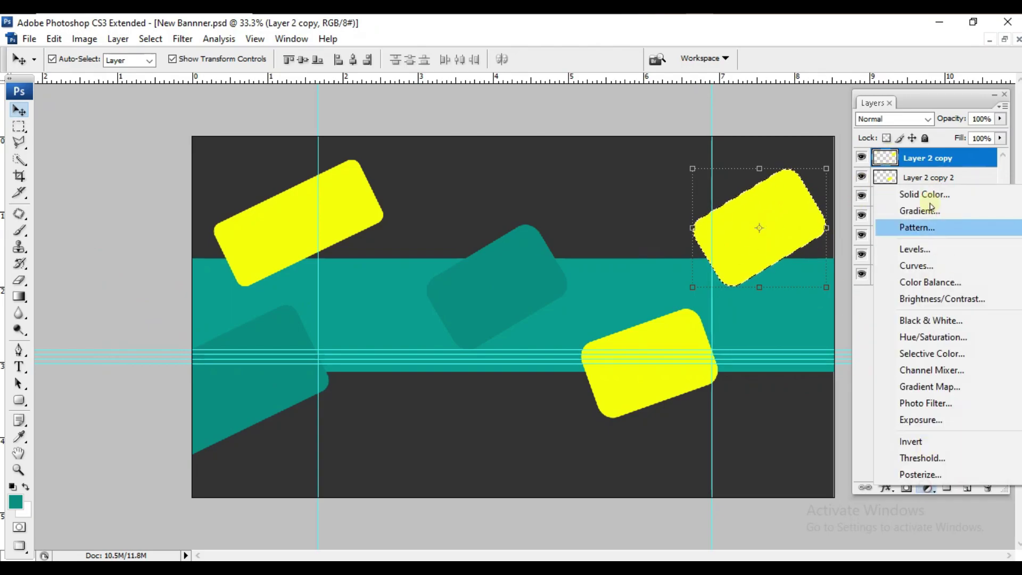
{"action": "left_click", "coordinate": [894, 192]}
{"action": "left_click", "coordinate": [766, 227]}
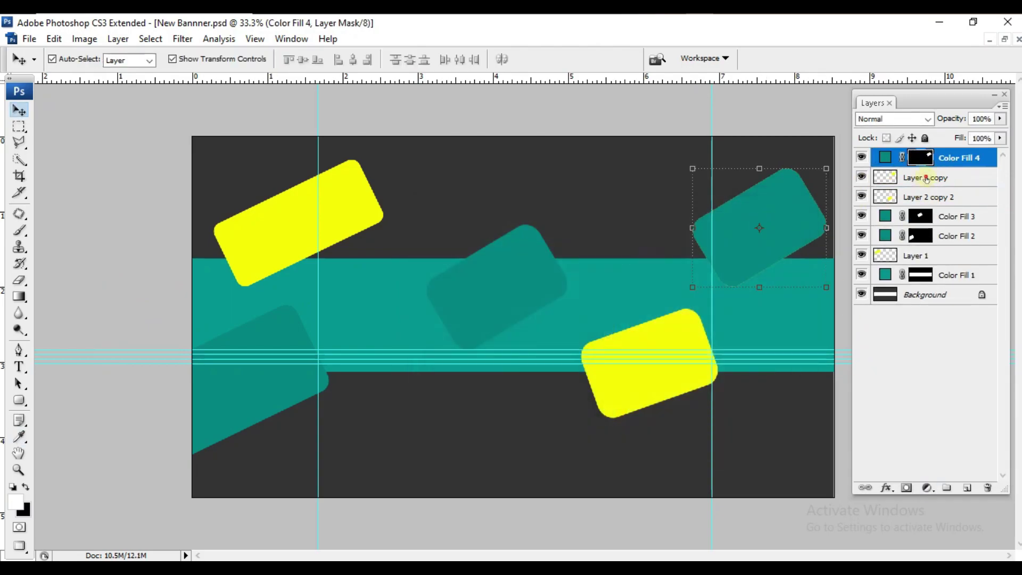
{"action": "right_click", "coordinate": [926, 177]}
{"action": "left_click", "coordinate": [916, 239]}
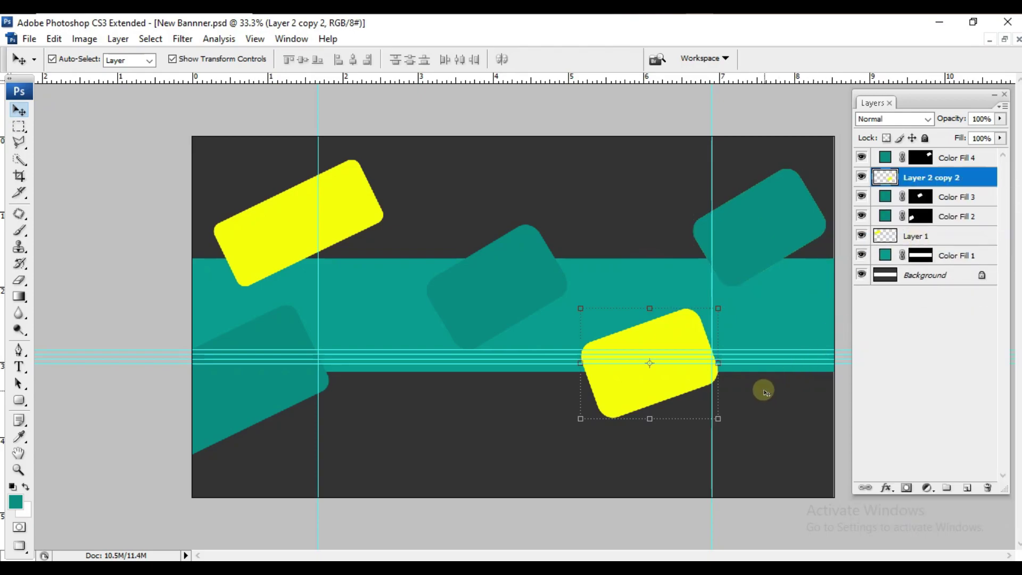
Step: Shade the lower-right rectangle's left side with orange inside its selection, using a size 1200 soft brush at 64% opacity and 68% flow
{"action": "left_click", "coordinate": [885, 178], "text": "ctrl"}
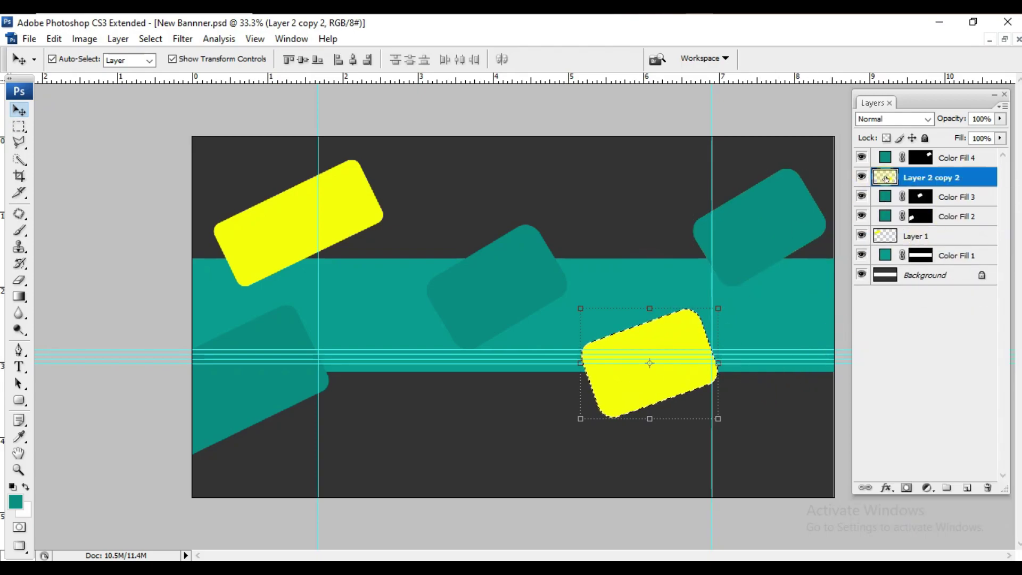
{"action": "left_click", "coordinate": [16, 498]}
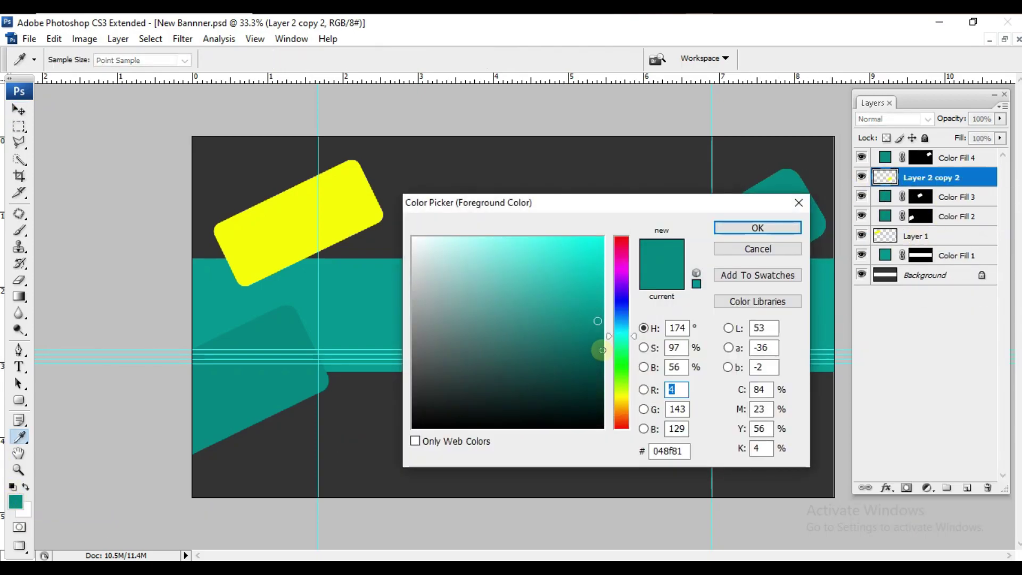
{"action": "left_click", "coordinate": [621, 411]}
{"action": "left_click", "coordinate": [583, 259]}
{"action": "left_click", "coordinate": [569, 242]}
{"action": "left_click", "coordinate": [771, 226]}
{"action": "left_click", "coordinate": [19, 231]}
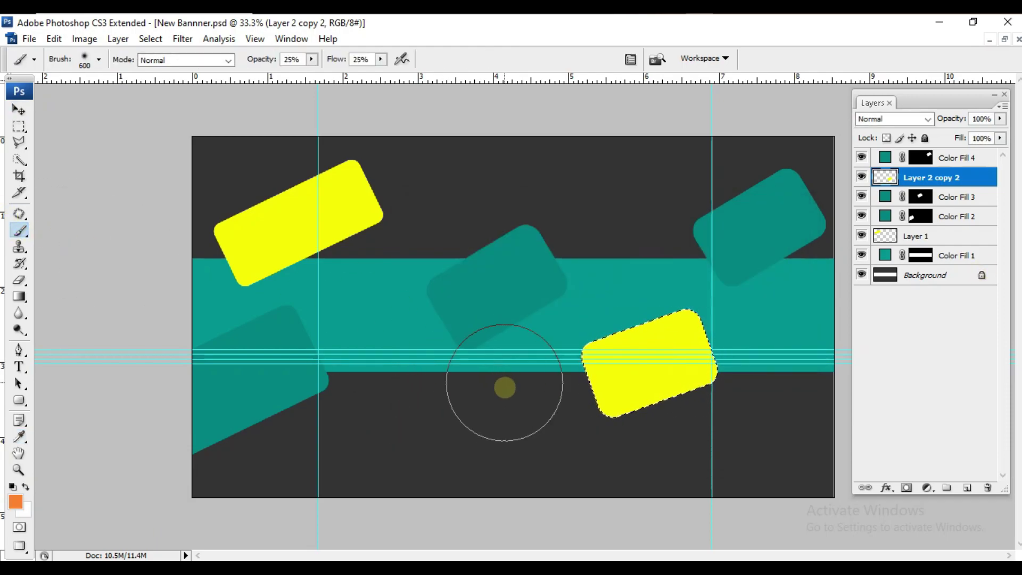
{"action": "left_click", "coordinate": [311, 59]}
{"action": "left_click", "coordinate": [380, 59]}
{"action": "mouse_move", "coordinate": [553, 400]}
{"action": "left_mouse_down"}
{"action": "mouse_move", "coordinate": [541, 378]}
{"action": "mouse_move", "coordinate": [769, 445]}
{"action": "mouse_move", "coordinate": [525, 344]}
{"action": "left_mouse_up"}
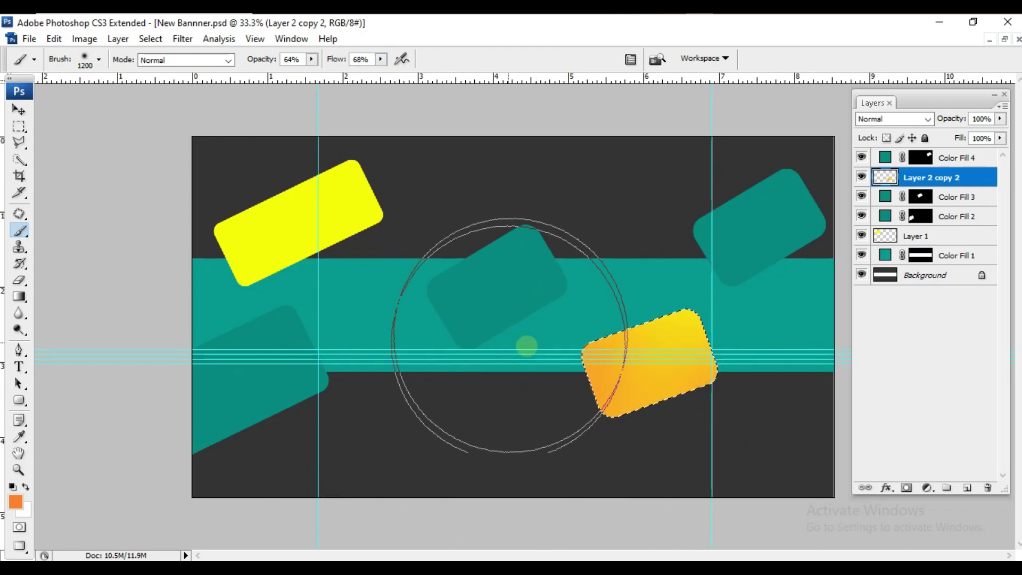
Step: Paint a soft white highlight over the lower-right rectangle's upper-right corner on a new layer and merge it into the rectangle
{"action": "left_click", "coordinate": [975, 489]}
{"action": "left_click", "coordinate": [15, 501]}
{"action": "key", "text": "Return"}
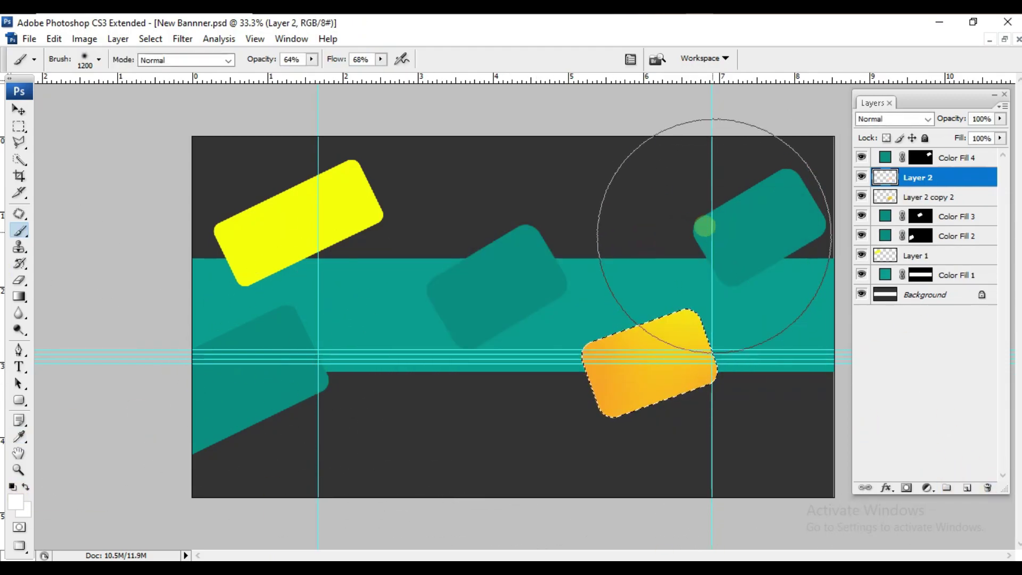
{"action": "left_click_drag", "start_coordinate": [684, 221], "coordinate": [796, 303]}
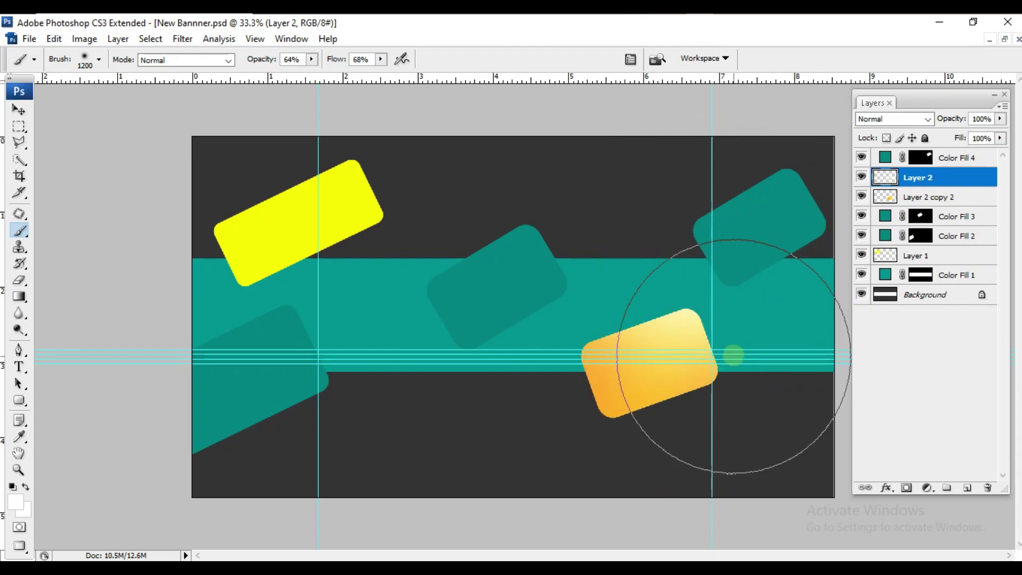
{"action": "key", "text": "ctrl+e"}
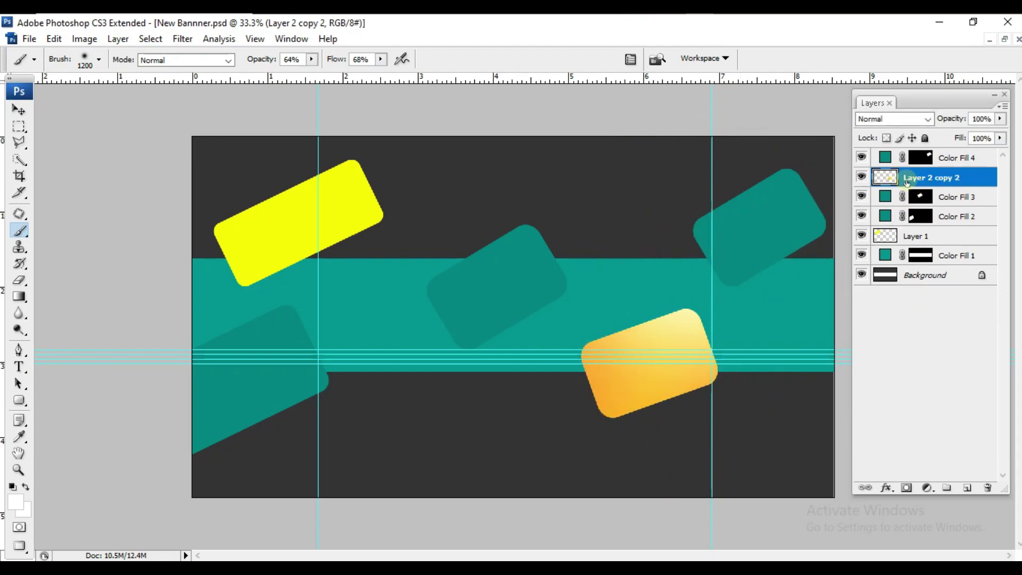
Step: Add a new layer beneath the orange rectangle and paint a white glow behind its upper-right corner with a size 400 soft brush
{"action": "left_click", "coordinate": [965, 489]}
{"action": "left_click_drag", "start_coordinate": [916, 178], "coordinate": [917, 201]}
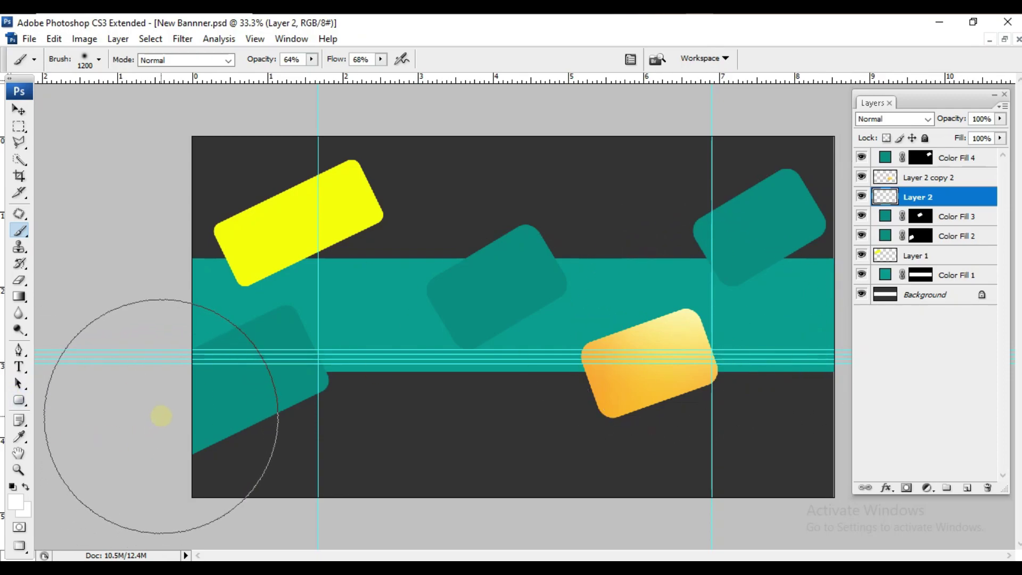
{"action": "left_click", "coordinate": [15, 501]}
{"action": "left_click", "coordinate": [740, 226]}
{"action": "key", "text": "bracketleft"}
{"action": "key", "text": "bracketleft"}
{"action": "key", "text": "bracketleft"}
{"action": "key", "text": "bracketleft"}
{"action": "key", "text": "bracketleft"}
{"action": "key", "text": "bracketleft"}
{"action": "key", "text": "bracketleft"}
{"action": "key", "text": "bracketleft"}
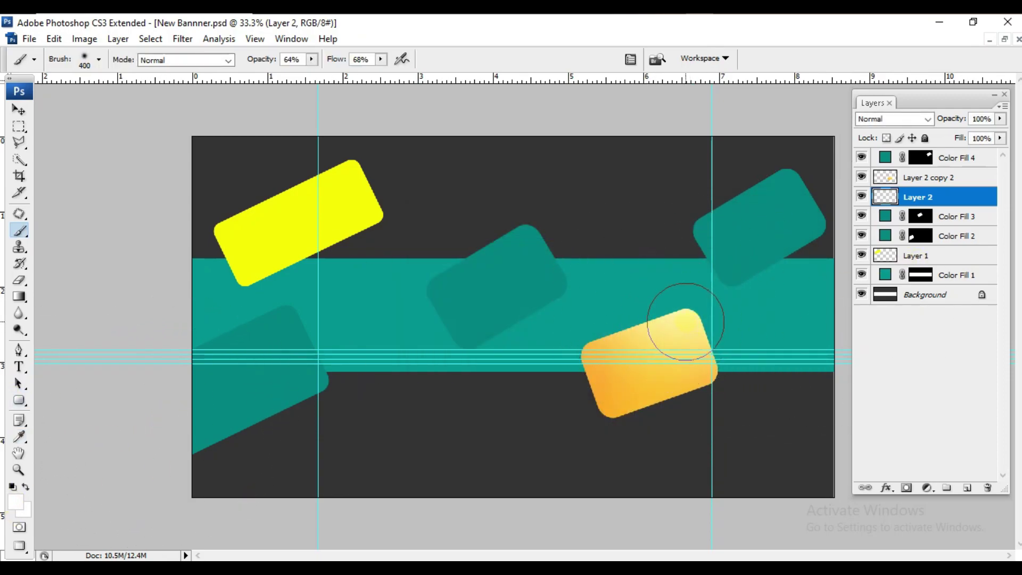
{"action": "left_click", "coordinate": [678, 325]}
{"action": "left_click", "coordinate": [680, 327]}
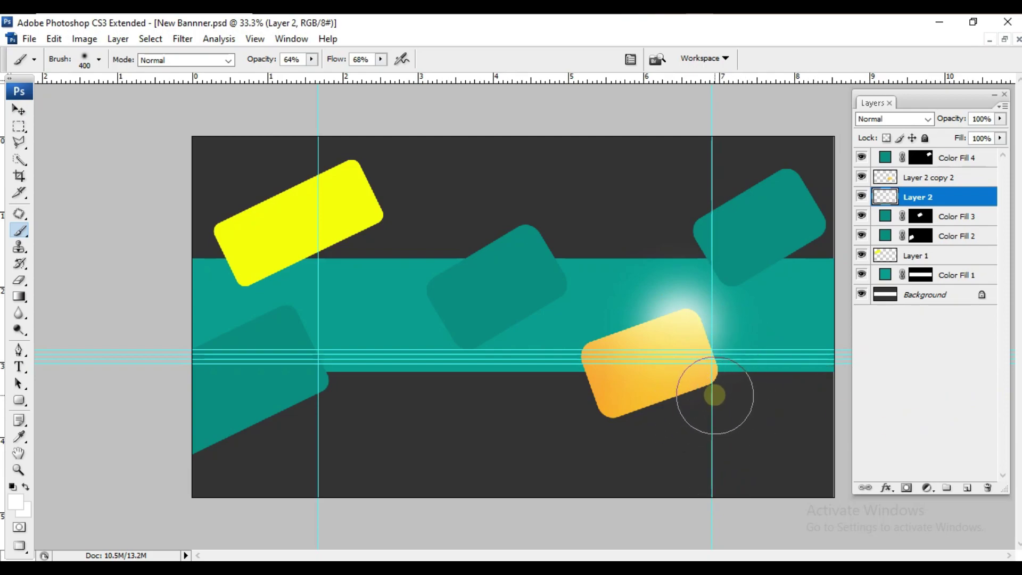
Step: Cover the upper-left yellow rectangle with an amber solid color fill layer made from its outline
{"action": "left_click", "coordinate": [865, 257]}
{"action": "key", "text": "v"}
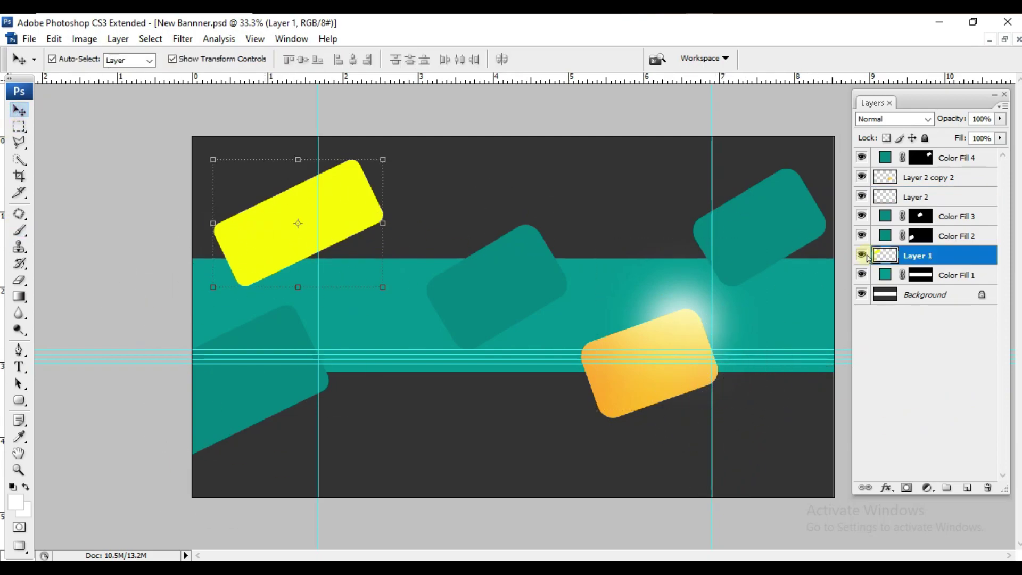
{"action": "left_click", "coordinate": [885, 255], "text": "ctrl"}
{"action": "left_click", "coordinate": [15, 501]}
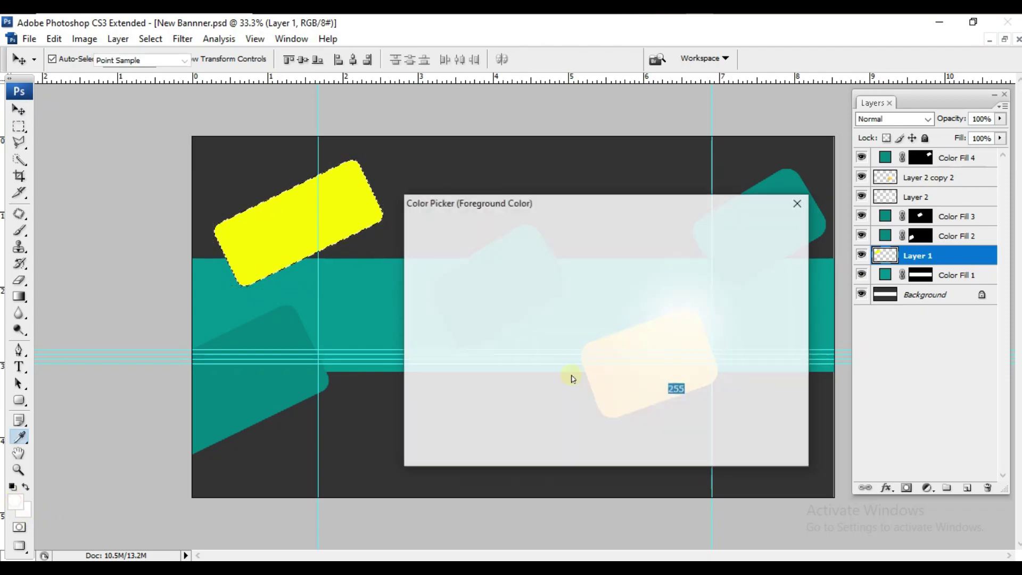
{"action": "left_click", "coordinate": [648, 384]}
{"action": "left_click", "coordinate": [577, 394]}
{"action": "left_click", "coordinate": [927, 487]}
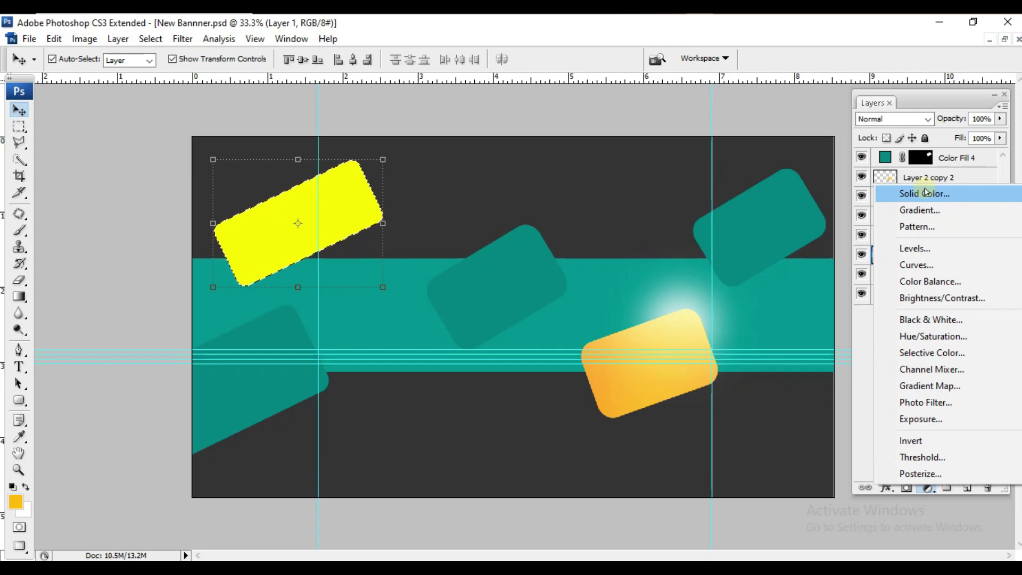
{"action": "left_click", "coordinate": [926, 192]}
{"action": "left_click", "coordinate": [577, 393]}
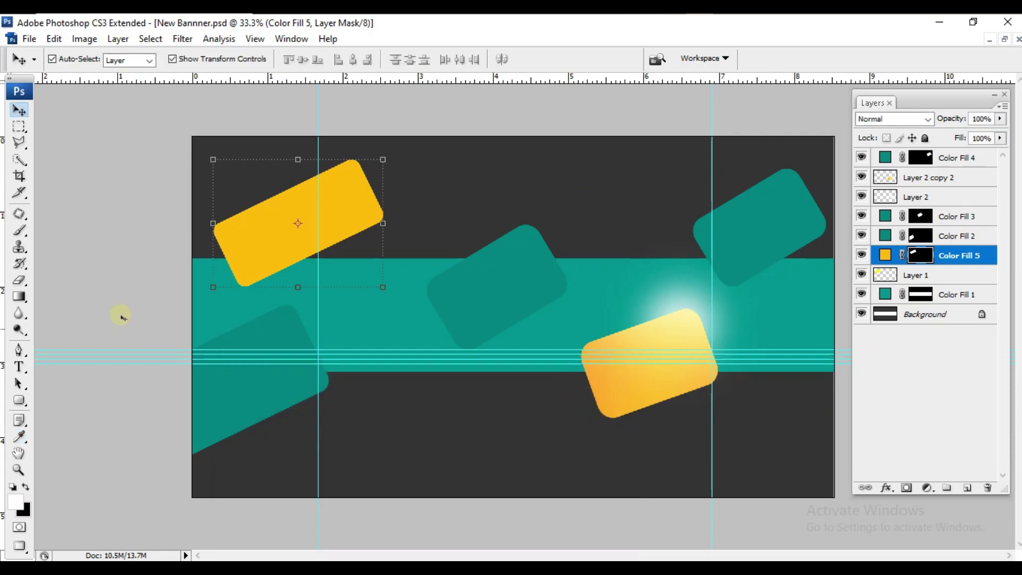
Step: Load the full-width teal band's outline from its layer mask as a selection
{"action": "left_click", "coordinate": [234, 331]}
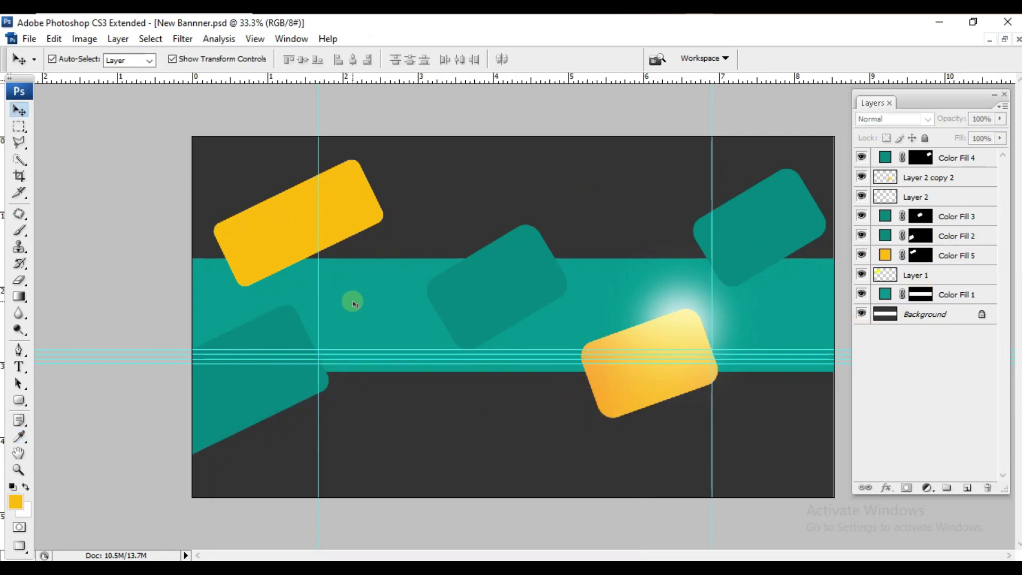
{"action": "left_click", "coordinate": [921, 295]}
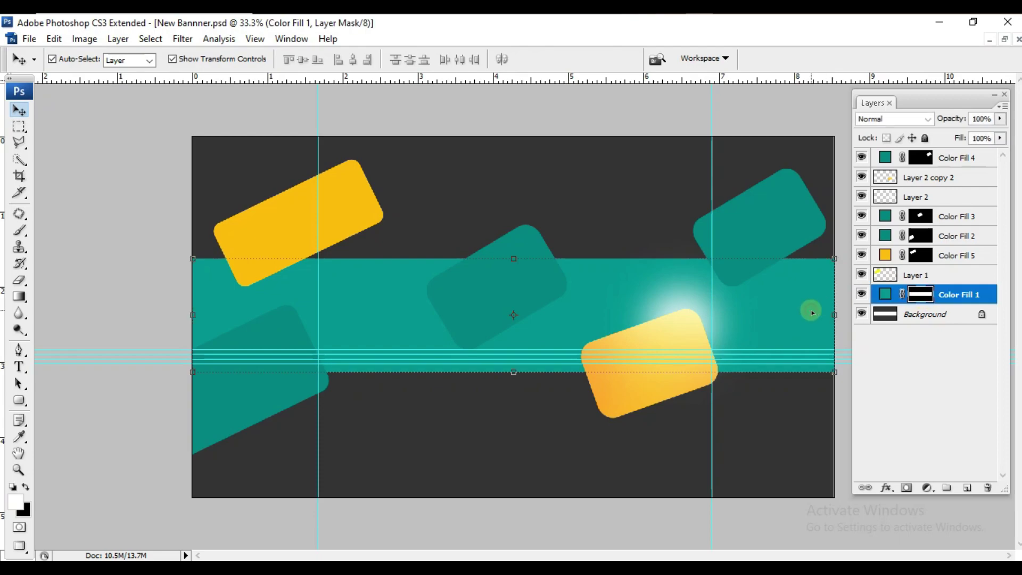
{"action": "left_click", "coordinate": [922, 296], "text": "ctrl"}
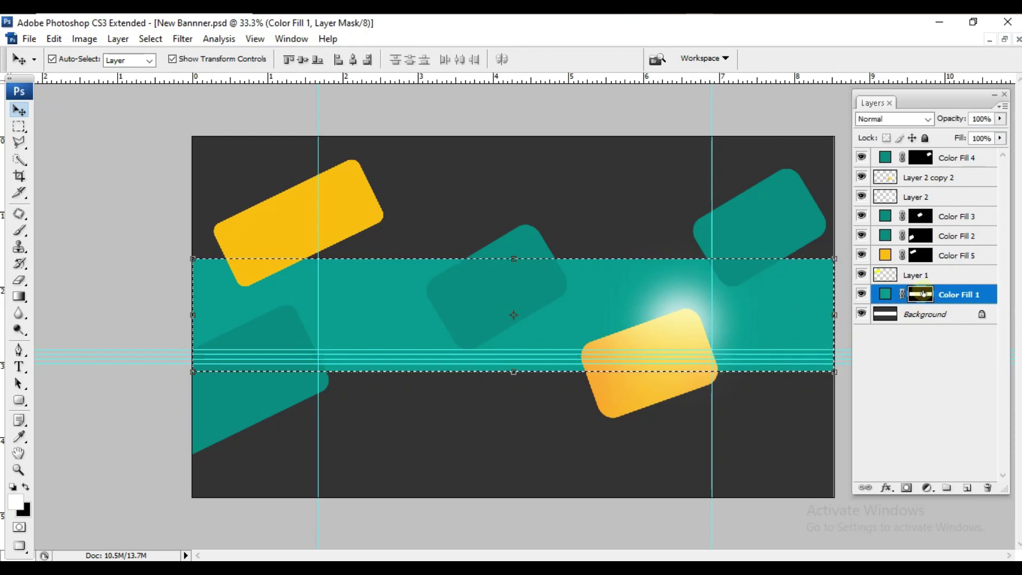
Step: Add a new blank layer directly beneath each color fill layer and beneath the orange rectangle's layer
{"action": "left_click", "coordinate": [942, 267]}
{"action": "left_click", "coordinate": [923, 315]}
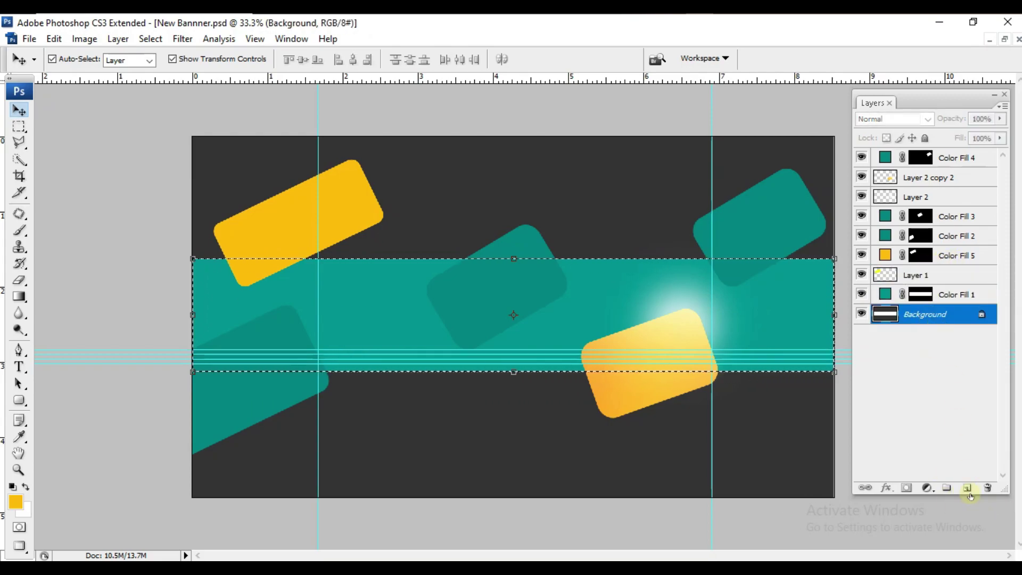
{"action": "left_click", "coordinate": [967, 488]}
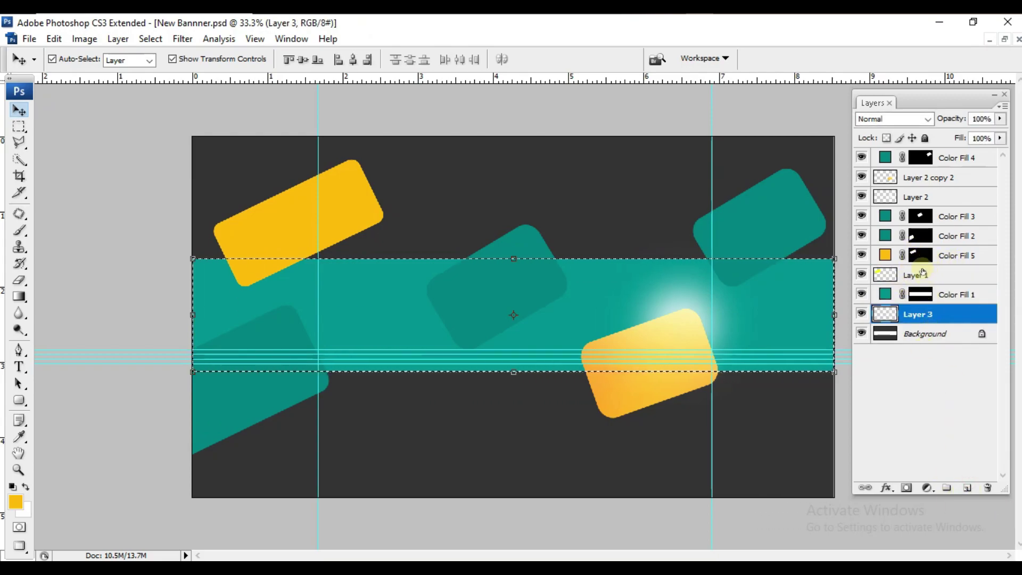
{"action": "left_click", "coordinate": [922, 272]}
{"action": "left_click", "coordinate": [967, 487]}
{"action": "left_click", "coordinate": [923, 254]}
{"action": "left_click", "coordinate": [967, 487]}
{"action": "left_click", "coordinate": [945, 219]}
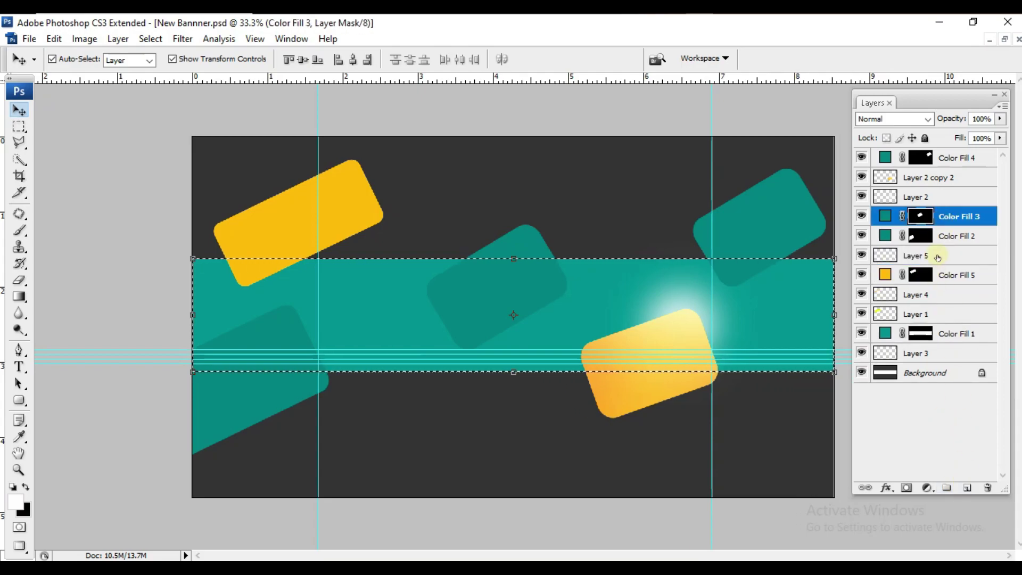
{"action": "left_click", "coordinate": [945, 236]}
{"action": "left_click", "coordinate": [966, 487]}
{"action": "left_click", "coordinate": [941, 196]}
{"action": "left_click", "coordinate": [967, 487]}
{"action": "left_click", "coordinate": [929, 177]}
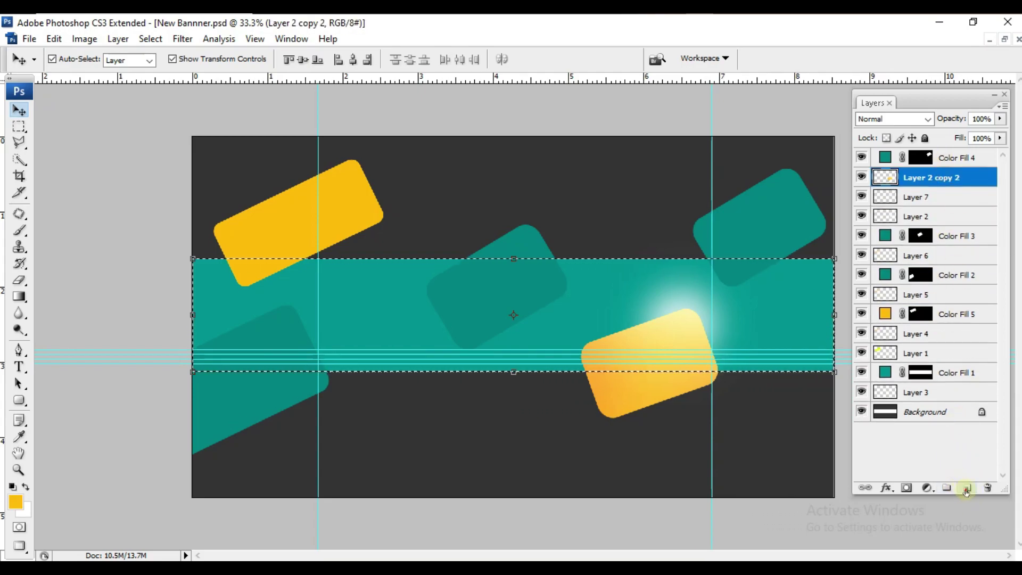
{"action": "left_click", "coordinate": [967, 488]}
Step: Merge each color fill layer with the blank layer beneath it to turn the band and the rectangles into pixel layers
{"action": "left_click", "coordinate": [929, 334]}
{"action": "key", "text": "ctrl+e"}
{"action": "left_click", "coordinate": [928, 295]}
{"action": "key", "text": "ctrl+e"}
{"action": "left_click", "coordinate": [928, 256]}
{"action": "key", "text": "ctrl+e"}
{"action": "left_click", "coordinate": [953, 157]}
{"action": "key", "text": "ctrl+e"}
{"action": "left_click", "coordinate": [953, 313]}
{"action": "key", "text": "ctrl+e"}
{"action": "left_click", "coordinate": [910, 433]}
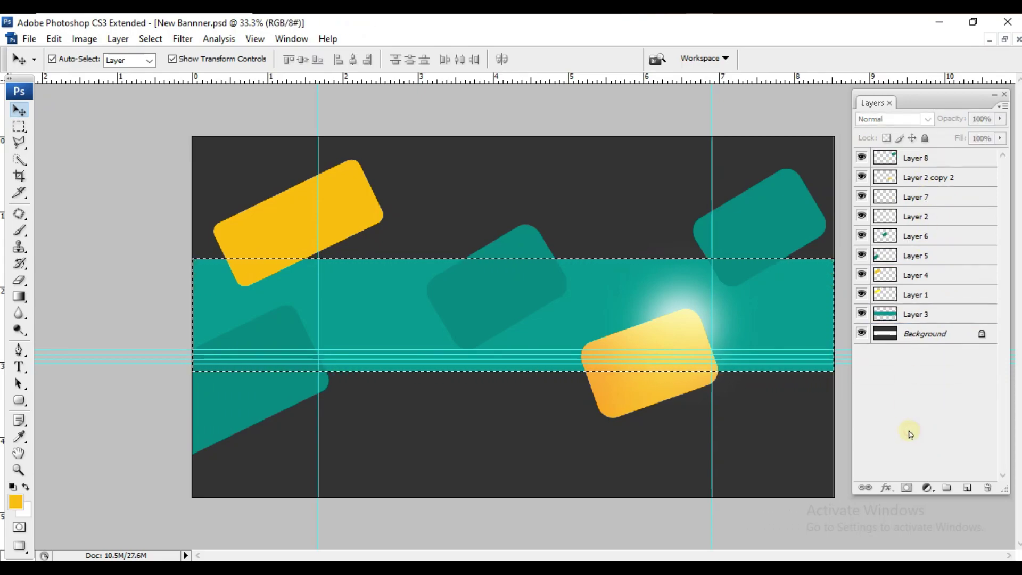
Step: Invert the band selection and delete the parts of the left and middle rectangles lying outside the teal band
{"action": "key", "text": "ctrl+shift+i"}
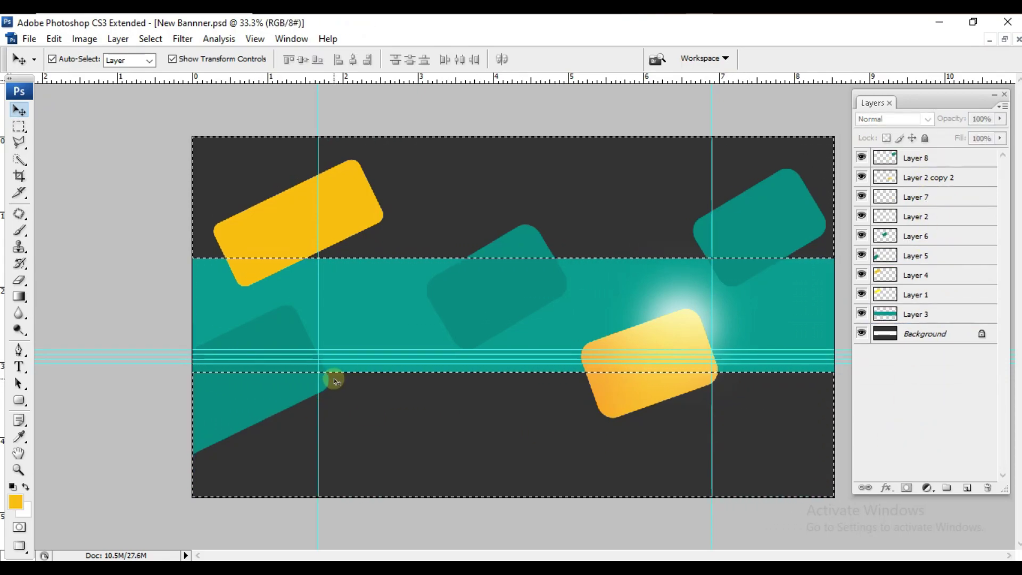
{"action": "left_click", "coordinate": [916, 319]}
{"action": "left_click", "coordinate": [930, 296]}
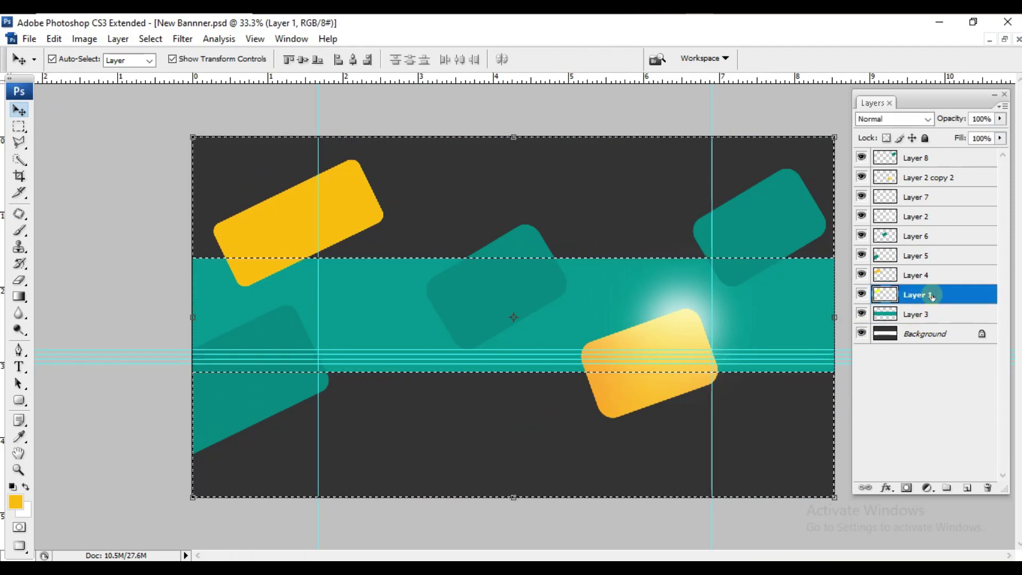
{"action": "key", "text": "Delete"}
{"action": "left_click", "coordinate": [925, 275]}
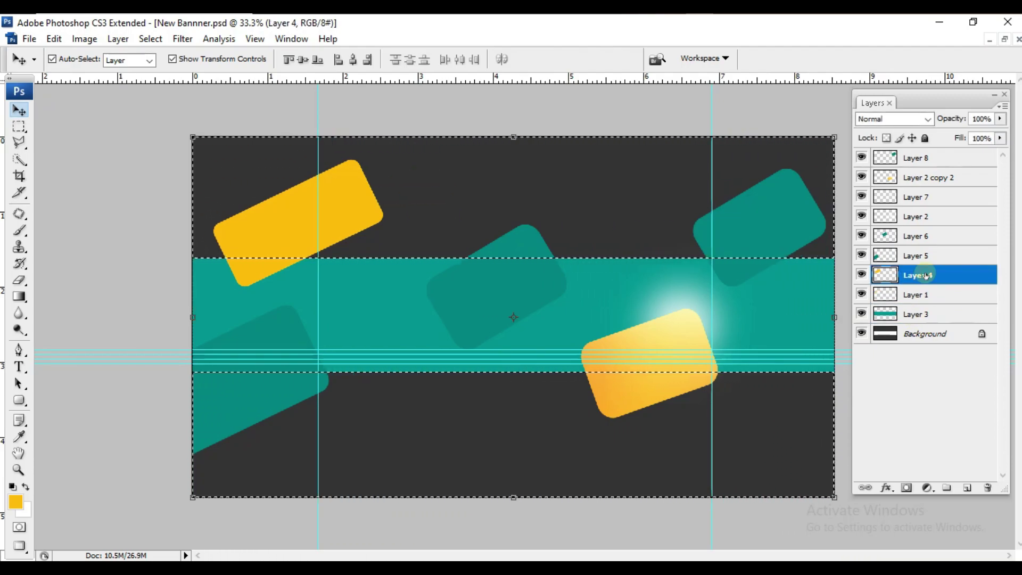
{"action": "key", "text": "Delete"}
{"action": "left_click", "coordinate": [928, 256]}
{"action": "key", "text": "Delete"}
{"action": "key", "text": "Delete"}
Step: Delete the parts of the orange and upper-right rectangles outside the teal band and clear the selection
{"action": "left_click", "coordinate": [929, 197]}
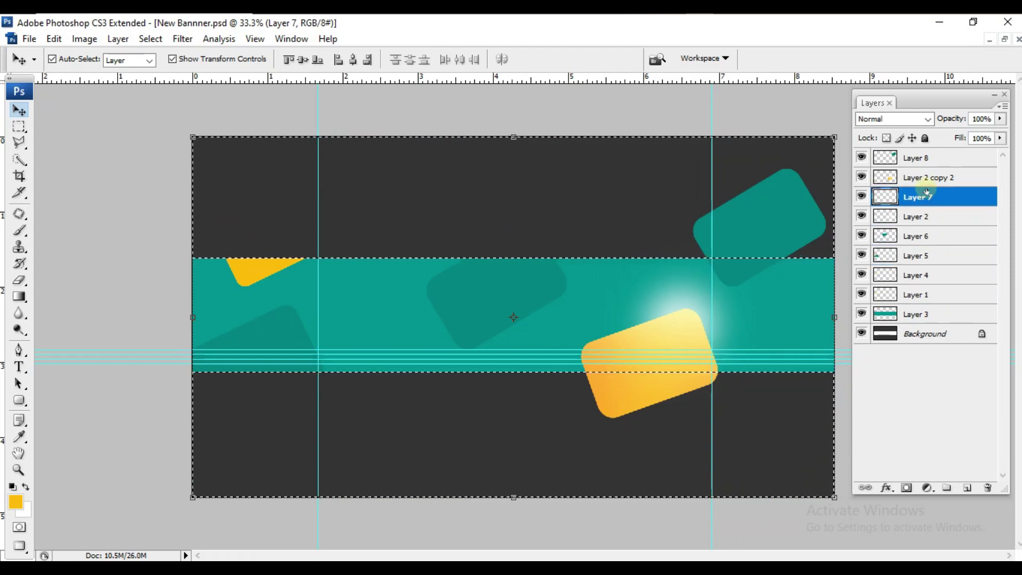
{"action": "key", "text": "Delete"}
{"action": "left_click", "coordinate": [928, 177]}
{"action": "key", "text": "Delete"}
{"action": "left_click", "coordinate": [928, 158]}
{"action": "key", "text": "Delete"}
{"action": "key", "text": "ctrl+d"}
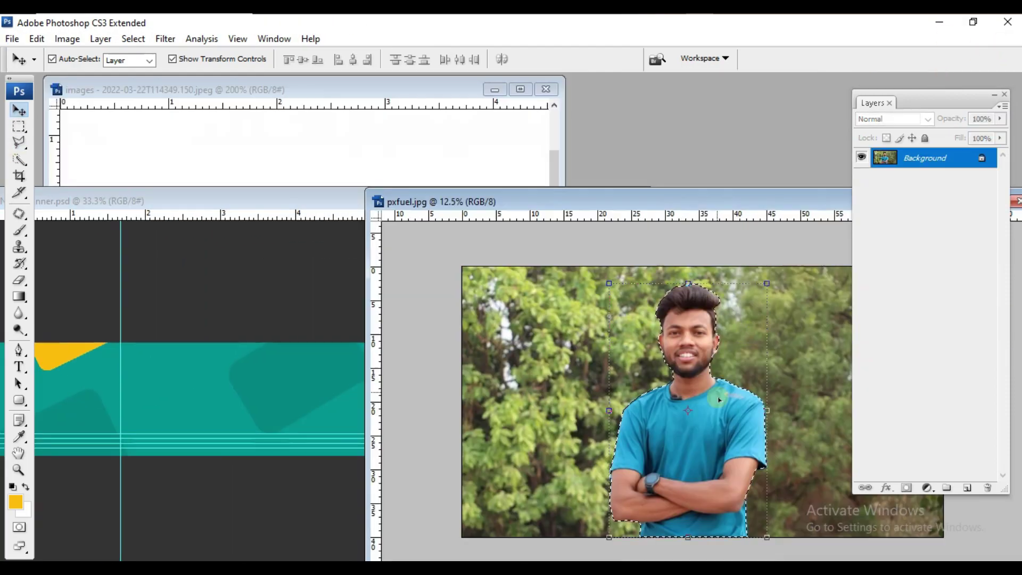
Step: Copy the selected man from pxfuel.jpg into the banner and scale him down to stand on the band's lower edge before the orange rectangle
{"action": "left_click_drag", "start_coordinate": [708, 399], "coordinate": [577, 256]}
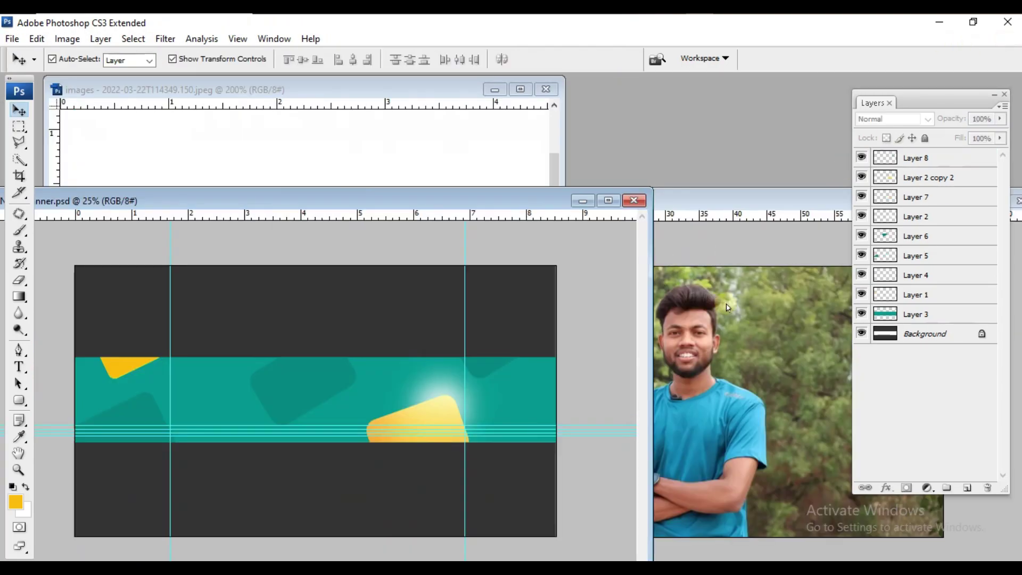
{"action": "left_click_drag", "start_coordinate": [707, 399], "coordinate": [283, 420]}
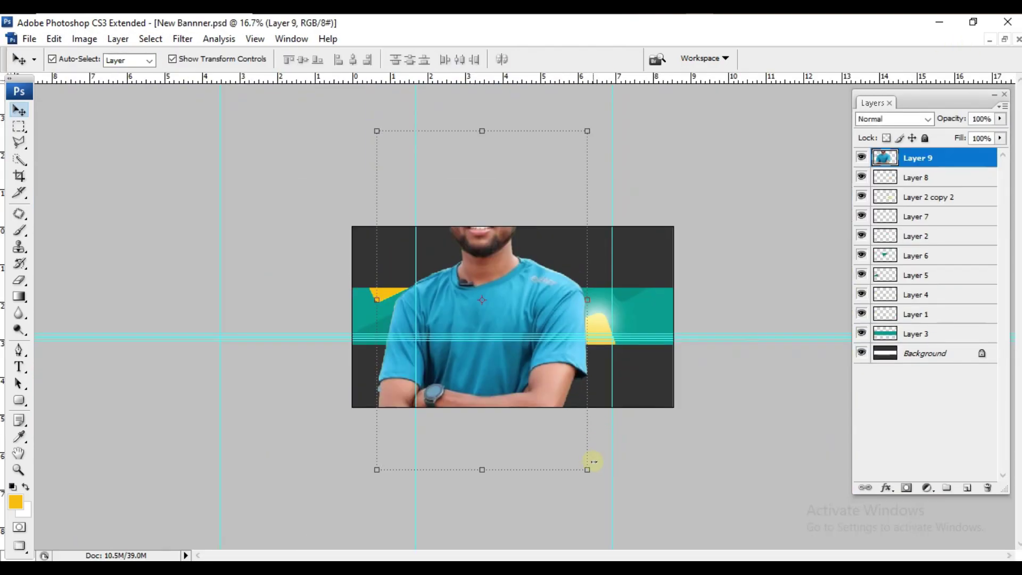
{"action": "left_click_drag", "start_coordinate": [592, 462], "coordinate": [767, 314]}
{"action": "key", "text": "ctrl+plus"}
{"action": "key", "text": "ctrl+plus"}
{"action": "key", "text": "ctrl+plus"}
{"action": "key", "text": "Return"}
{"action": "key", "text": "ctrl+plus"}
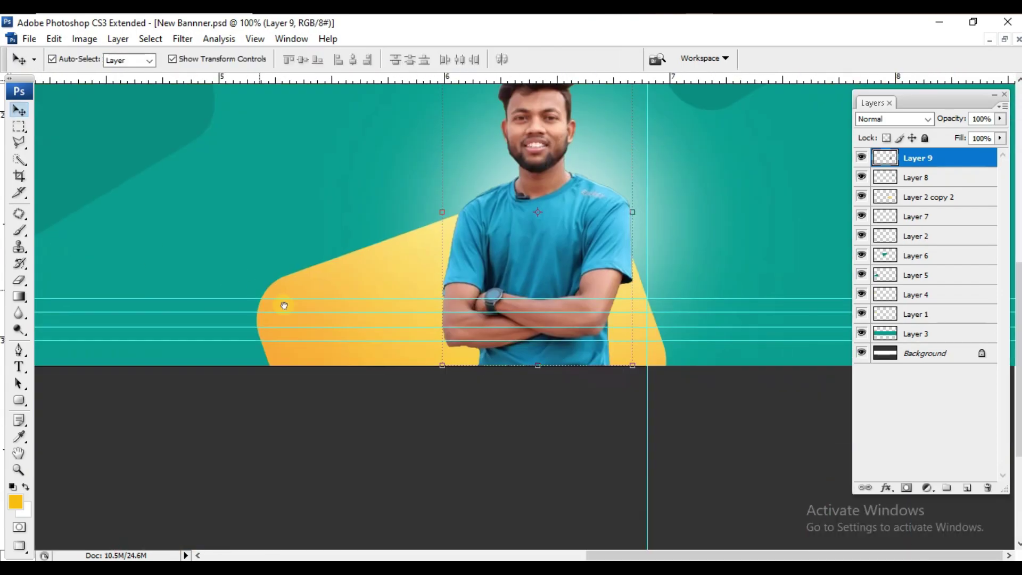
Step: Bring the YouTube icon from the other open image into the banner and place it beside the portrait
{"action": "left_click", "coordinate": [1004, 39]}
{"action": "left_click_drag", "start_coordinate": [326, 314], "coordinate": [464, 490]}
{"action": "left_click", "coordinate": [607, 201]}
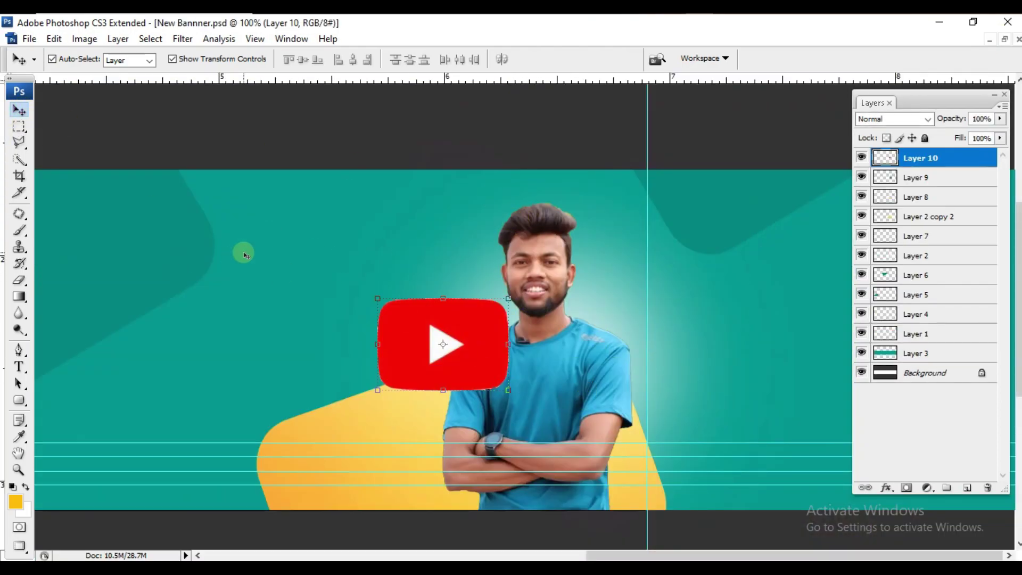
{"action": "left_click_drag", "start_coordinate": [466, 317], "coordinate": [552, 298]}
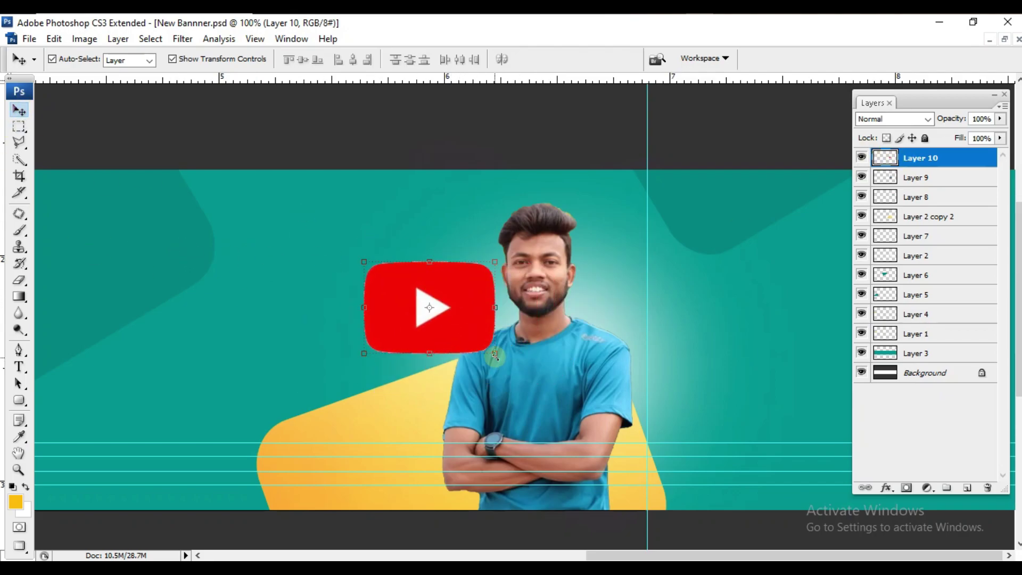
Step: Shrink and tilt the YouTube icon beside the portrait's head, and place a tilted duplicate at the portrait's lower right
{"action": "key", "text": "ctrl+t"}
{"action": "left_click_drag", "start_coordinate": [365, 262], "coordinate": [423, 292]}
{"action": "left_click_drag", "start_coordinate": [468, 346], "coordinate": [689, 475]}
{"action": "key", "text": "Return"}
{"action": "key", "text": "ctrl+j"}
{"action": "key", "text": "Return"}
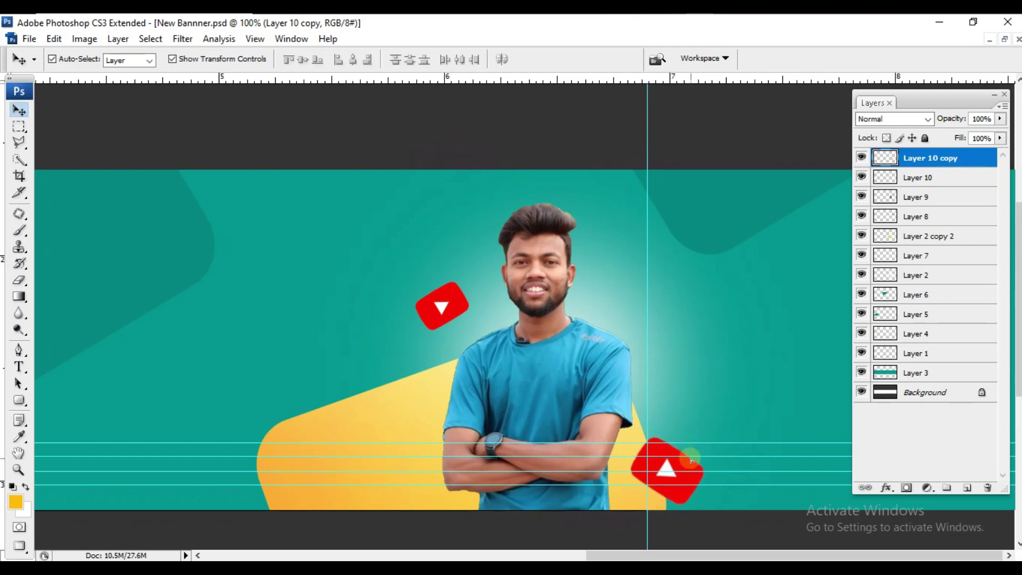
Step: Enable a drop shadow on the YouTube icon beside the portrait's head
{"action": "scroll", "coordinate": [379, 297], "scroll_direction": "up", "scroll_amount": 3}
{"action": "left_click", "coordinate": [361, 330]}
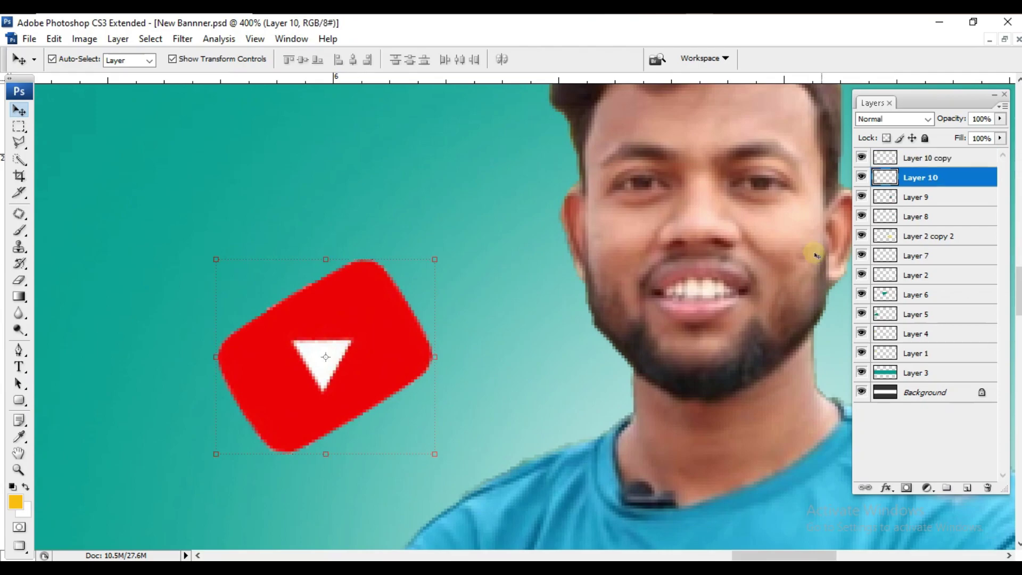
{"action": "right_click", "coordinate": [944, 183]}
{"action": "left_click", "coordinate": [938, 203]}
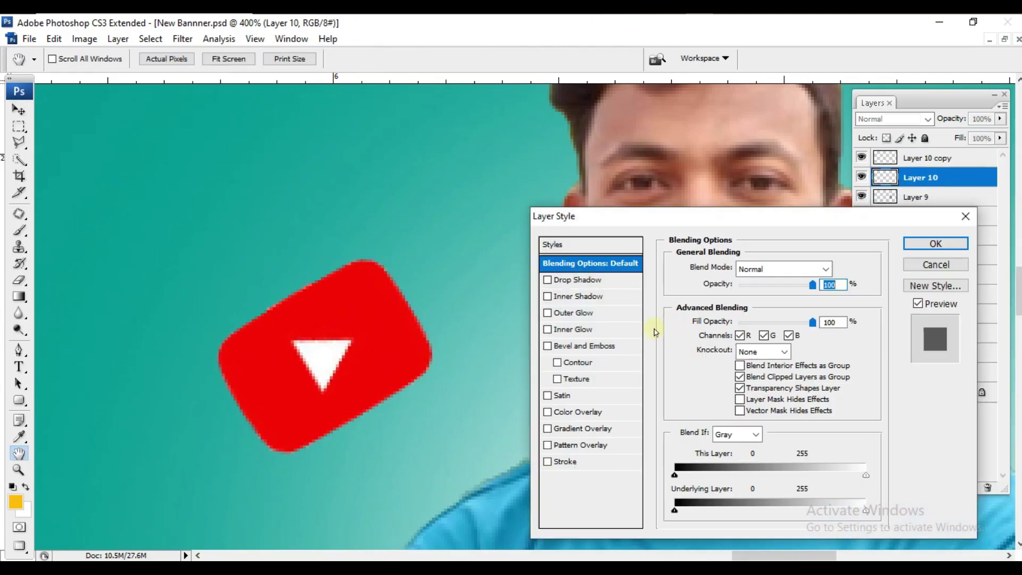
{"action": "left_click", "coordinate": [547, 280]}
{"action": "left_click", "coordinate": [576, 280]}
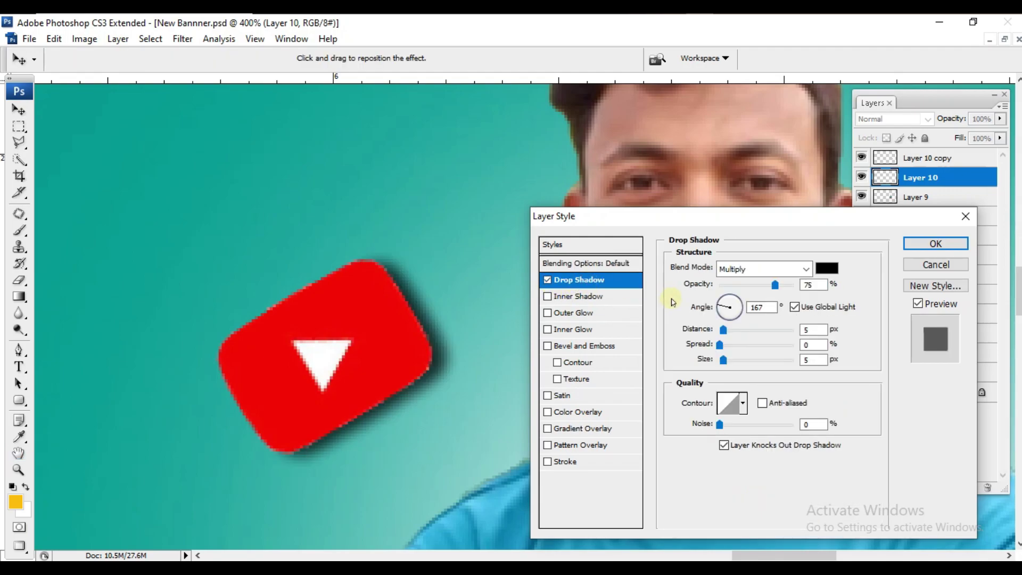
Step: Set the icon's drop shadow size to 10 px, increase its distance, reduce its opacity and apply the style
{"action": "left_click_drag", "start_coordinate": [774, 284], "coordinate": [792, 284]}
{"action": "left_click_drag", "start_coordinate": [722, 360], "coordinate": [727, 331]}
{"action": "key", "text": "ctrl+minus"}
{"action": "key", "text": "ctrl+minus"}
{"action": "key", "text": "ctrl+minus"}
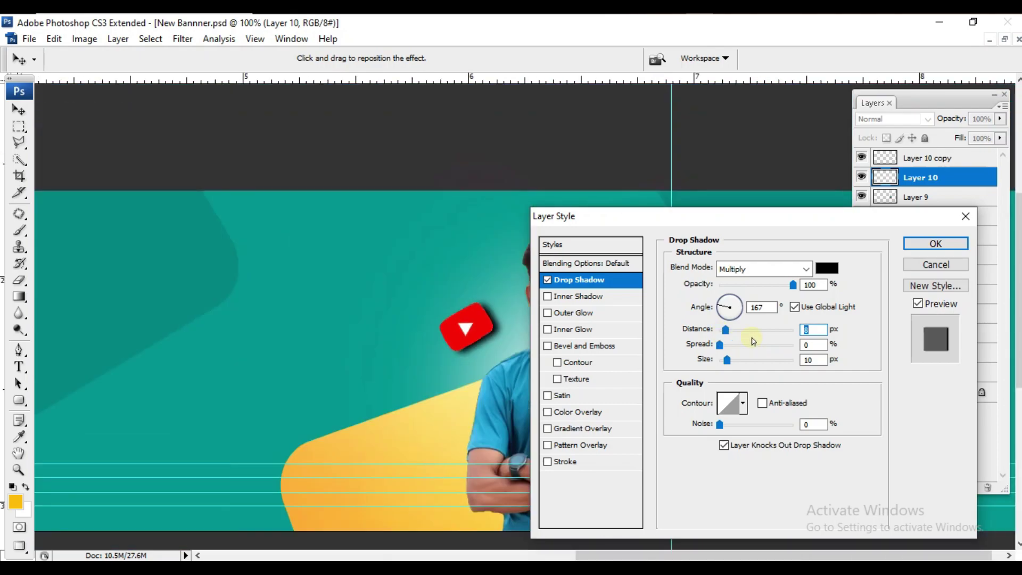
{"action": "key", "text": "ctrl+plus"}
{"action": "left_click_drag", "start_coordinate": [792, 285], "coordinate": [764, 290]}
{"action": "left_click", "coordinate": [935, 243]}
{"action": "key", "text": "ctrl+minus"}
Step: Copy the drop shadow style from the upper YouTube icon to the duplicate icon and select the teal band's layer
{"action": "right_click", "coordinate": [915, 177]}
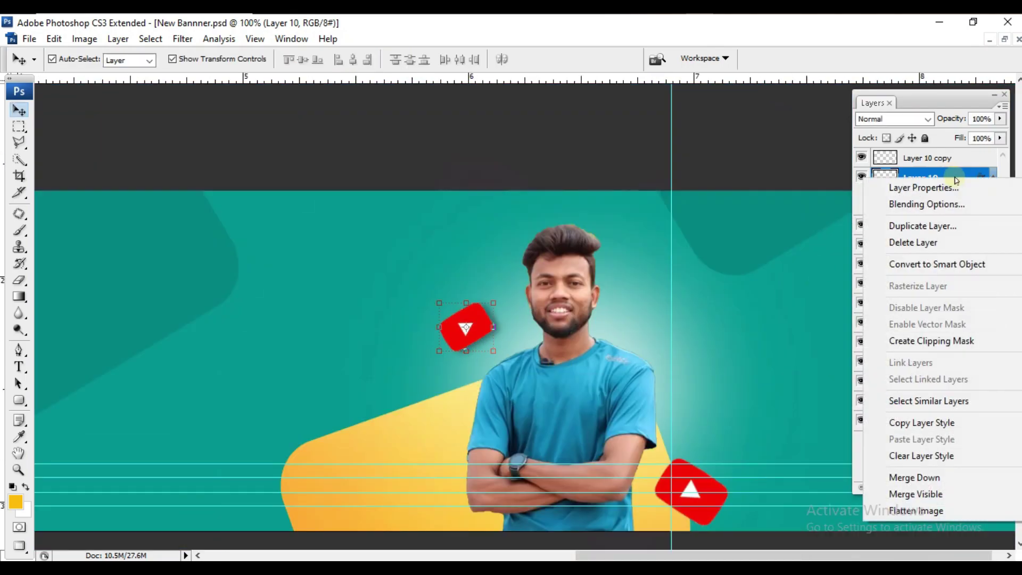
{"action": "left_click", "coordinate": [905, 423]}
{"action": "left_click", "coordinate": [698, 512]}
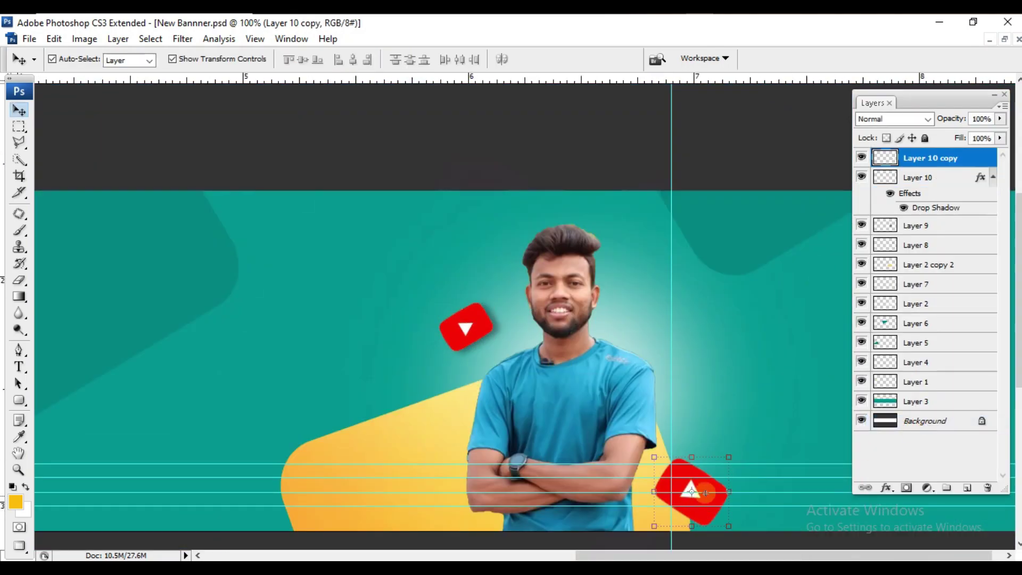
{"action": "right_click", "coordinate": [937, 158]}
{"action": "left_click", "coordinate": [908, 417]}
{"action": "left_click", "coordinate": [739, 298]}
{"action": "key", "text": "ctrl+minus"}
{"action": "key", "text": "ctrl+minus"}
{"action": "key", "text": "ctrl+minus"}
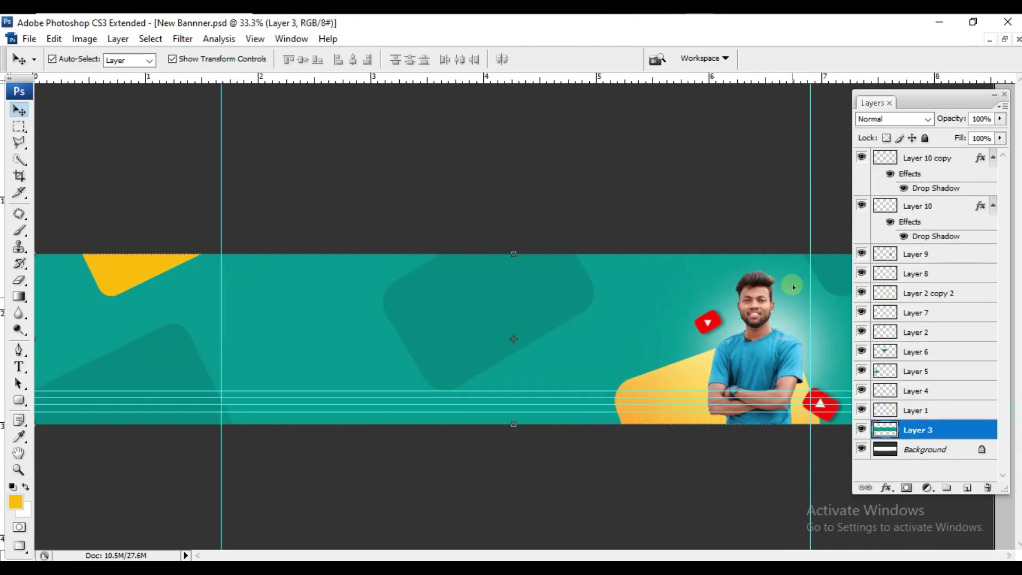
Step: Add the channel owner's name as amber MS Sans Serif text on the left part of the teal band
{"action": "key", "text": "t"}
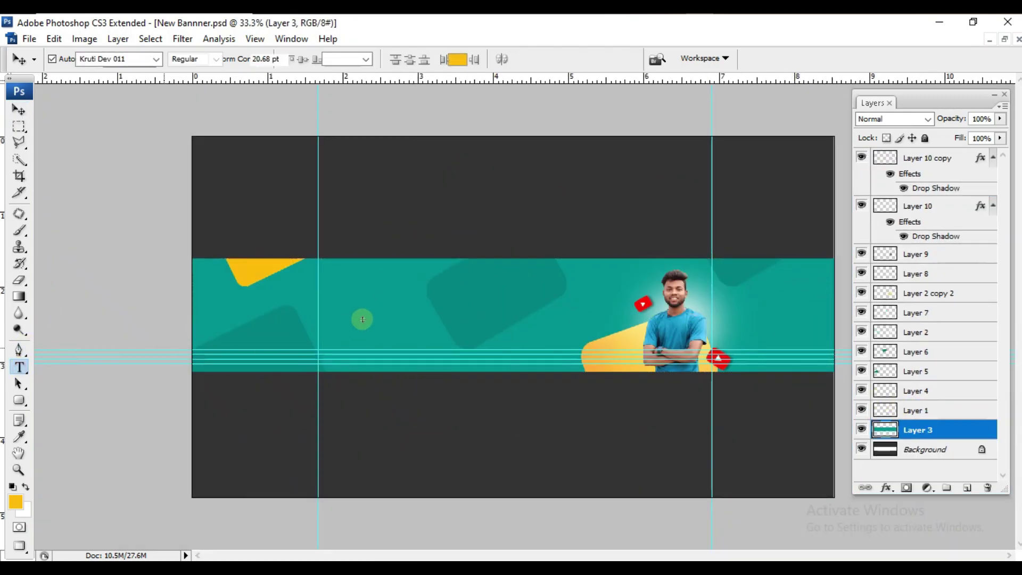
{"action": "key", "text": "ctrl+plus"}
{"action": "left_click", "coordinate": [313, 276]}
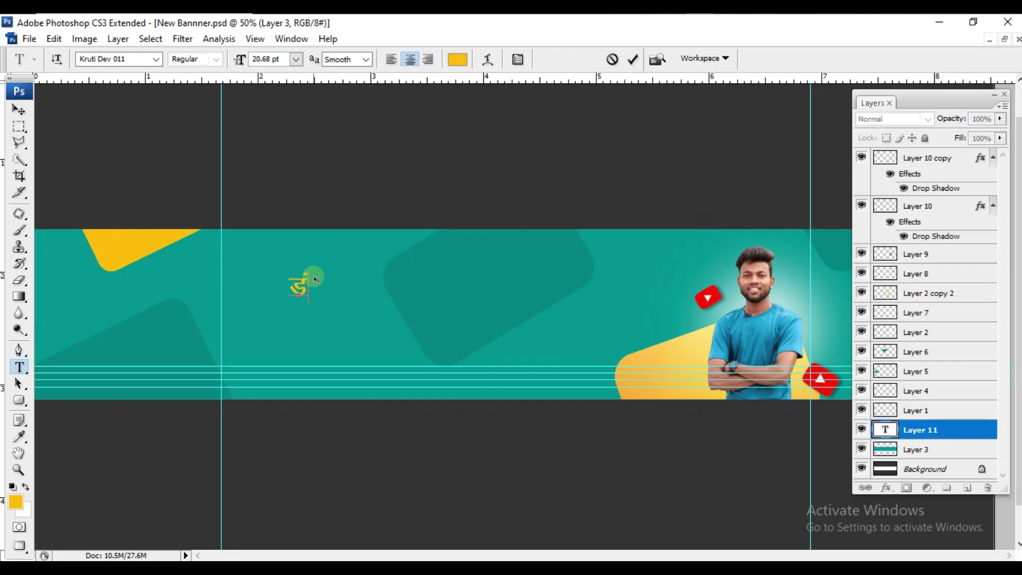
{"action": "key", "text": "Escape"}
{"action": "left_click", "coordinate": [156, 59]}
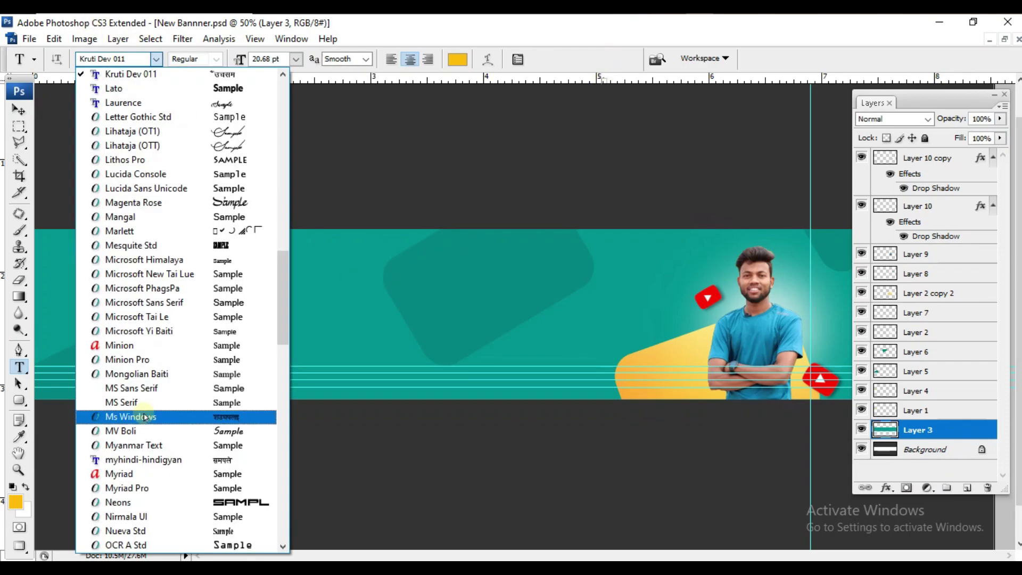
{"action": "left_click", "coordinate": [133, 402]}
{"action": "left_click", "coordinate": [301, 289]}
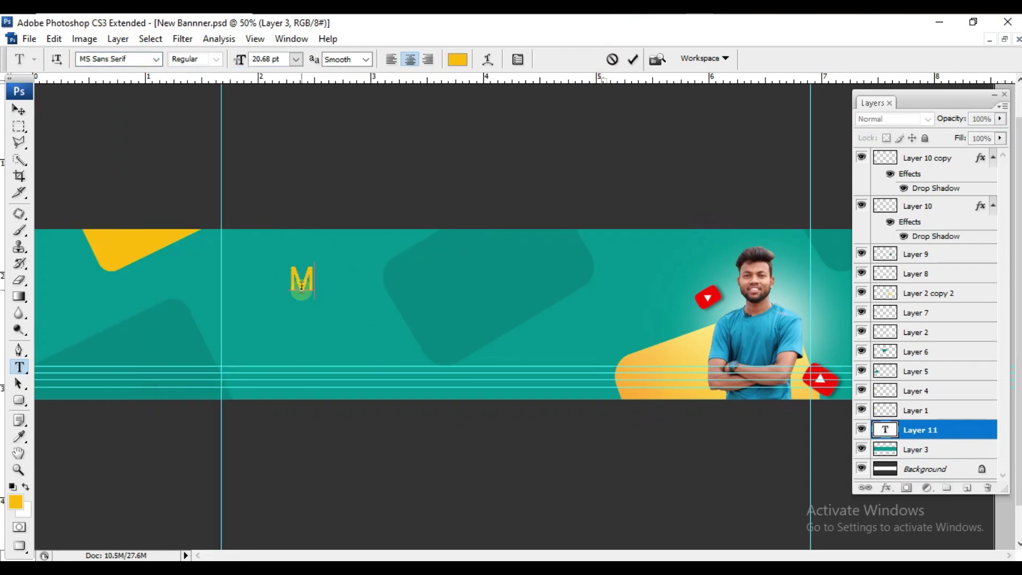
{"action": "type", "text": "Manoj Dey"}
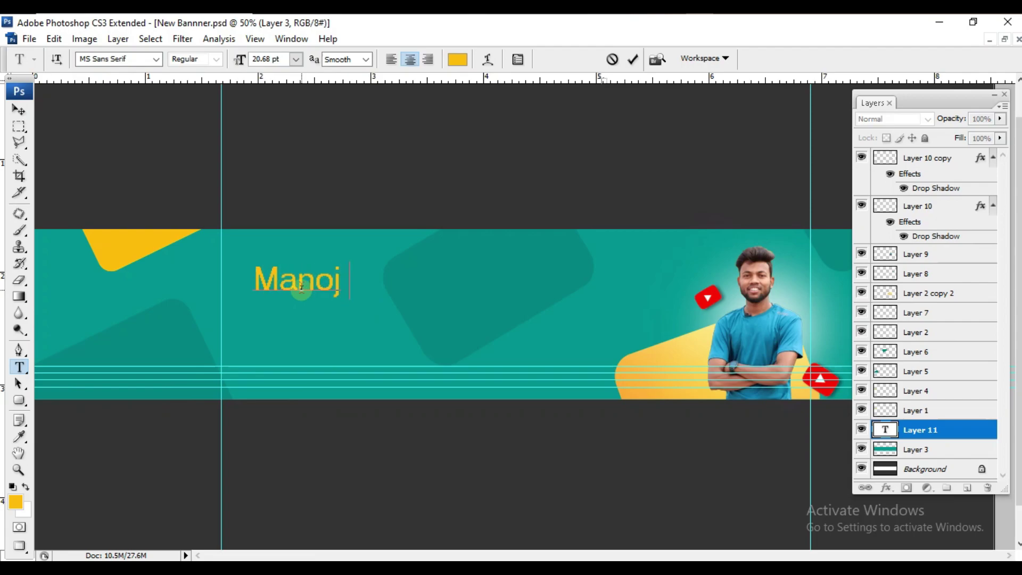
Step: Change the font of the whole name text to Asthan
{"action": "triple_click", "coordinate": [297, 284]}
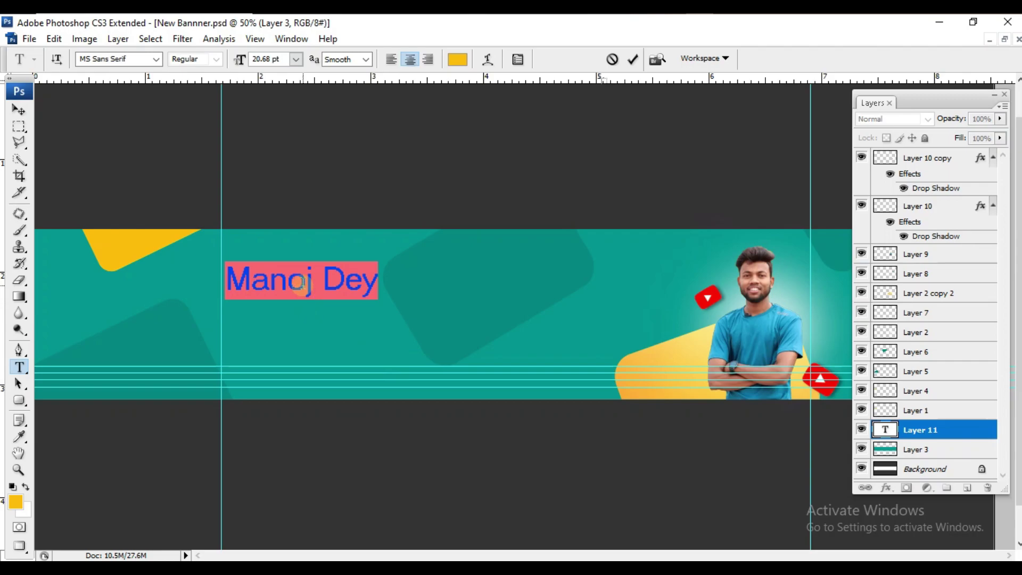
{"action": "left_click", "coordinate": [156, 60]}
{"action": "scroll", "coordinate": [156, 127], "scroll_direction": "up", "scroll_amount": 10}
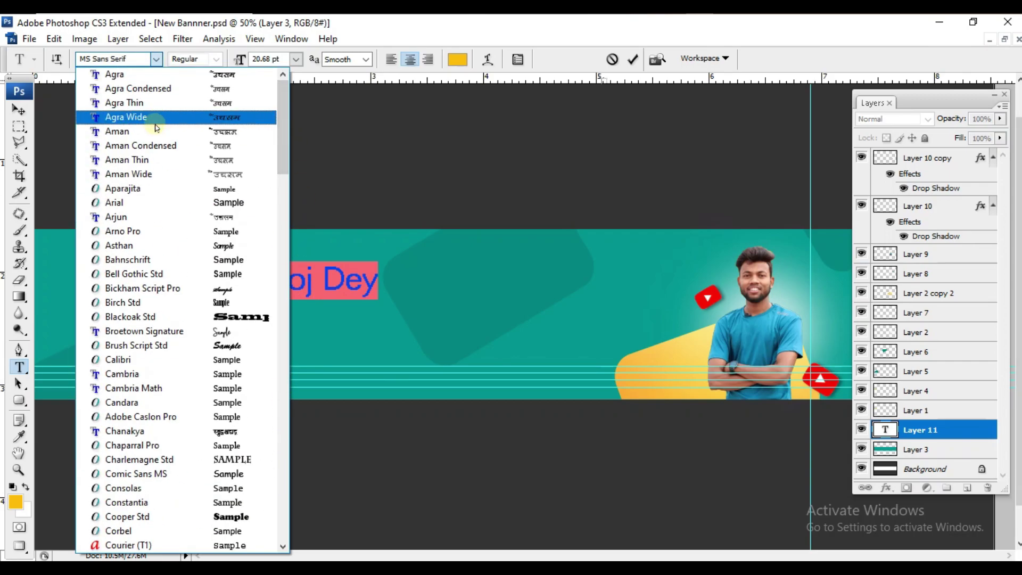
{"action": "left_click", "coordinate": [120, 246]}
Step: Commit the name text and enlarge it to fill most of the teal band's height left of the portrait
{"action": "key", "text": "ctrl+Return"}
{"action": "key", "text": "v"}
{"action": "left_click_drag", "start_coordinate": [256, 233], "coordinate": [244, 228]}
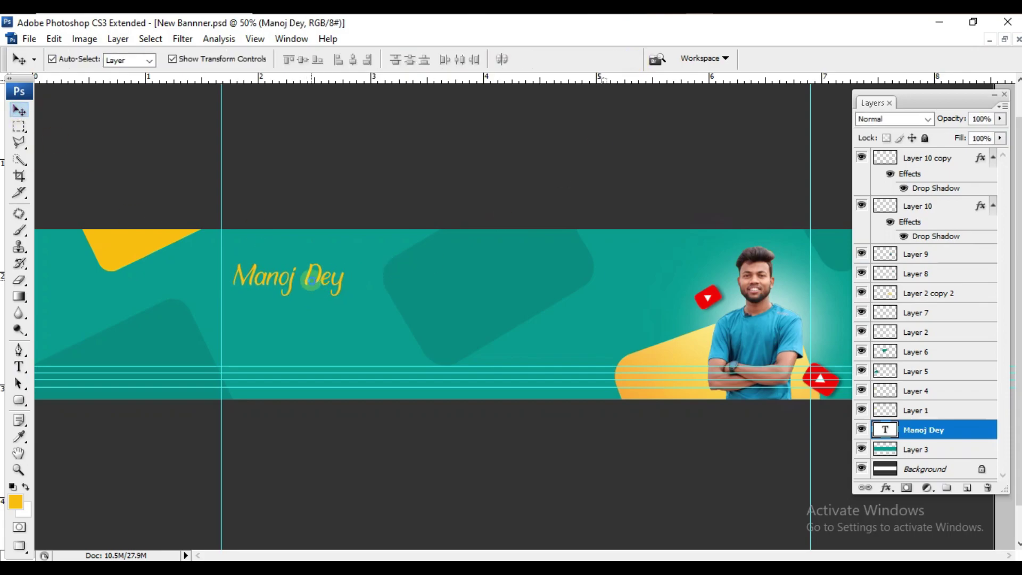
{"action": "left_click_drag", "start_coordinate": [346, 301], "coordinate": [579, 376]}
{"action": "left_click", "coordinate": [631, 60]}
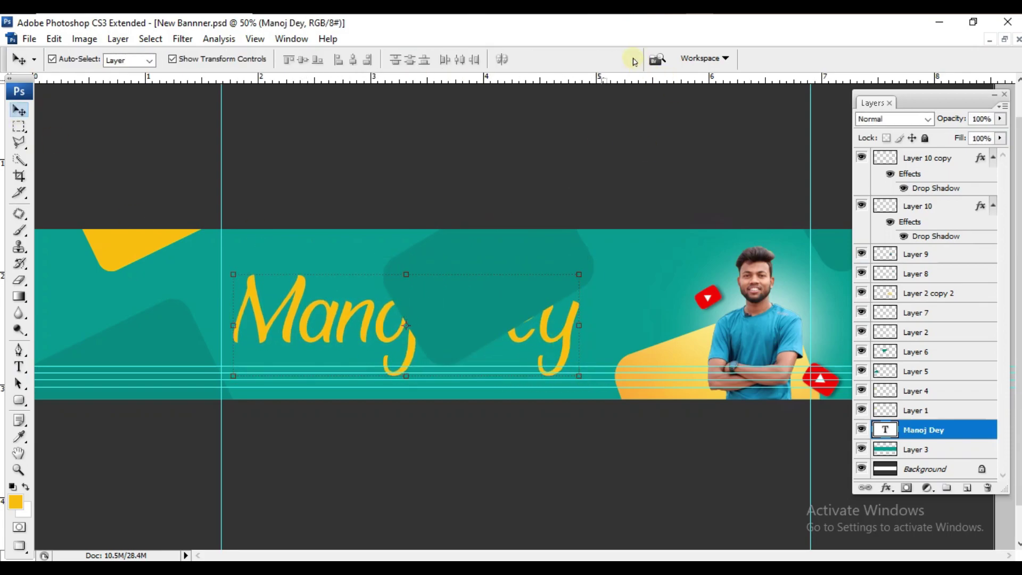
Step: Move the channel owner's name text layer to the top of the layer stack
{"action": "left_click", "coordinate": [465, 307]}
{"action": "left_click", "coordinate": [908, 428]}
{"action": "left_click_drag", "start_coordinate": [953, 426], "coordinate": [931, 159]}
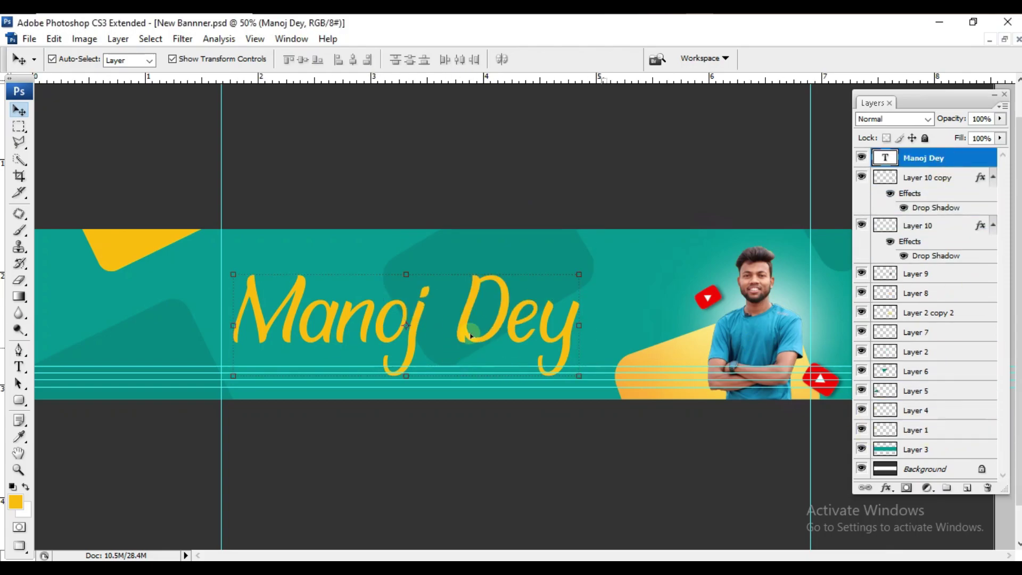
Step: Recolor the first word of the name text white and commit the text edit
{"action": "double_click", "coordinate": [885, 158]}
{"action": "left_click_drag", "start_coordinate": [426, 319], "coordinate": [234, 317]}
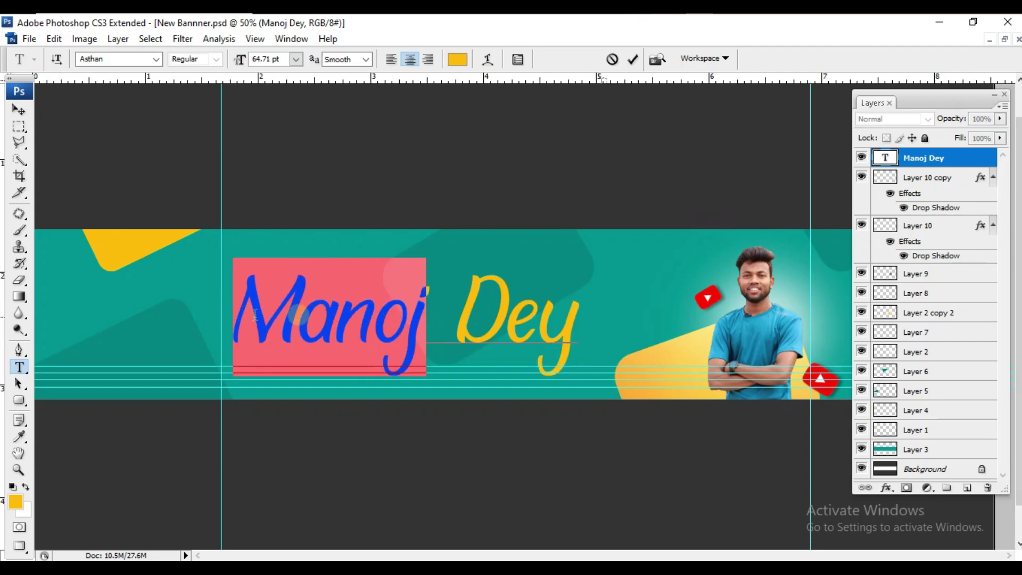
{"action": "left_click", "coordinate": [457, 59]}
{"action": "left_click", "coordinate": [574, 392]}
{"action": "key", "text": "ctrl+Return"}
{"action": "key", "text": "v"}
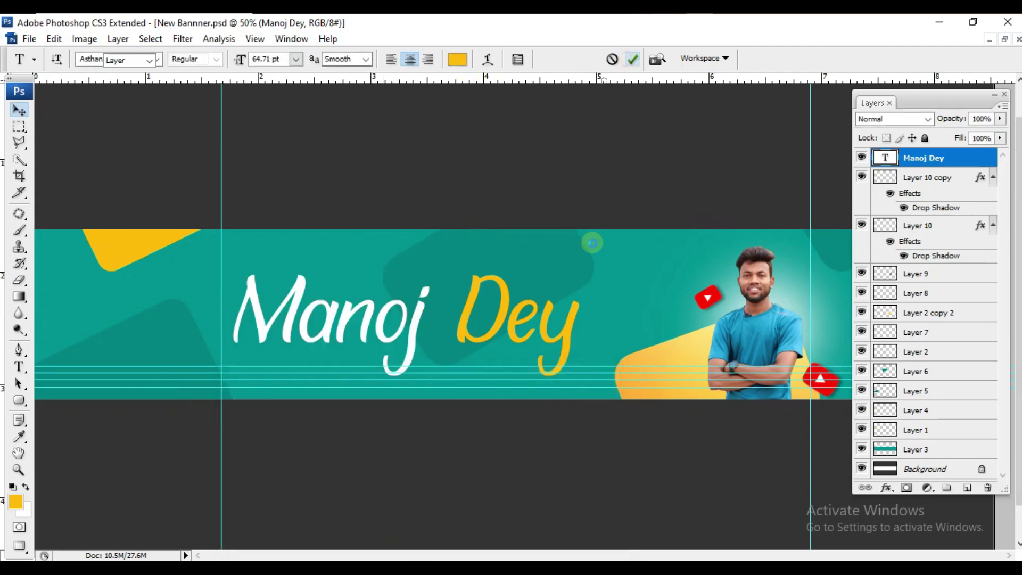
Step: Recolor the second word of the name text bright cyan with hex 00ffe5 and commit the edit
{"action": "key", "text": "t"}
{"action": "double_click", "coordinate": [531, 335]}
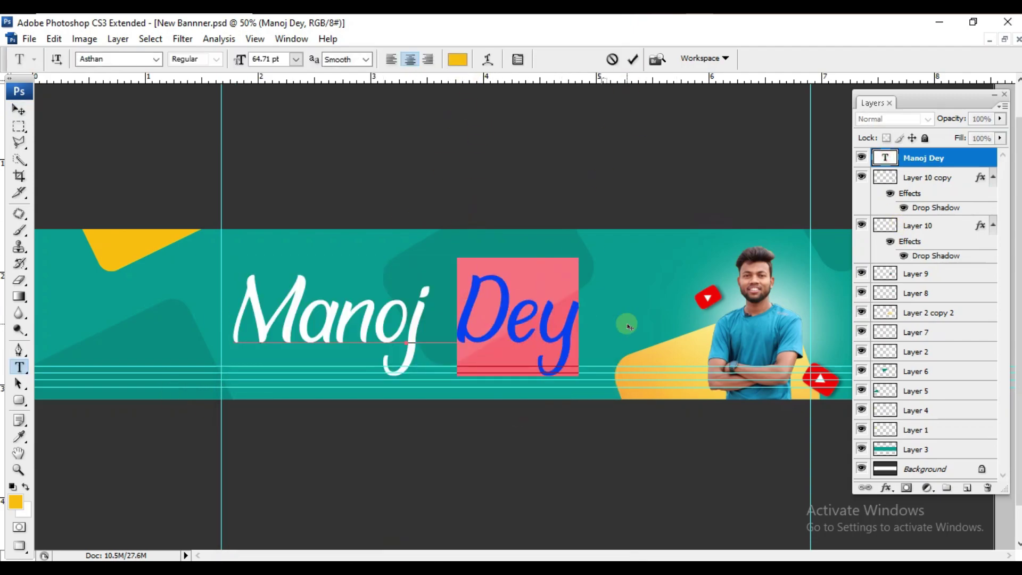
{"action": "left_click", "coordinate": [15, 502]}
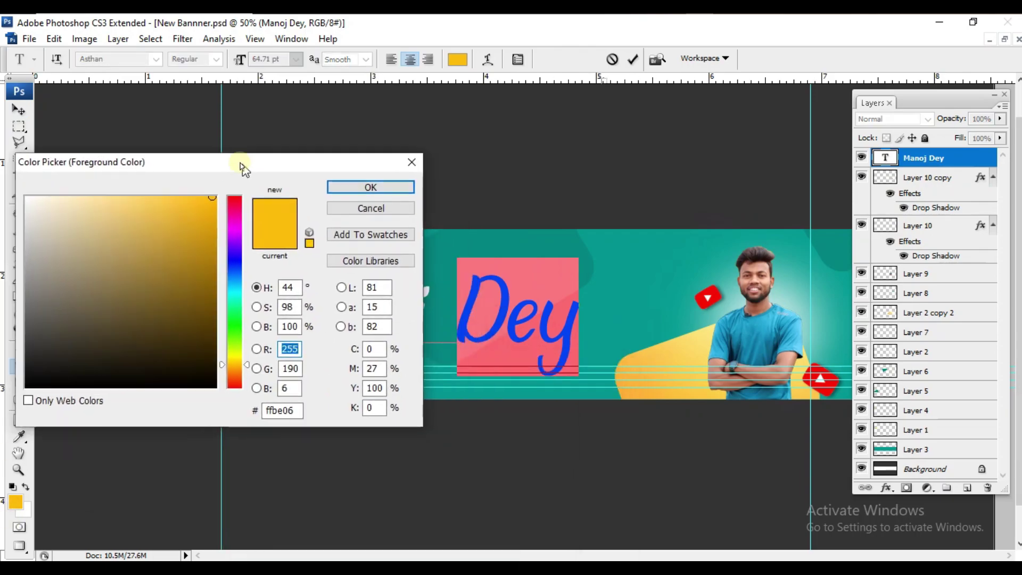
{"action": "type", "text": "00ff"}
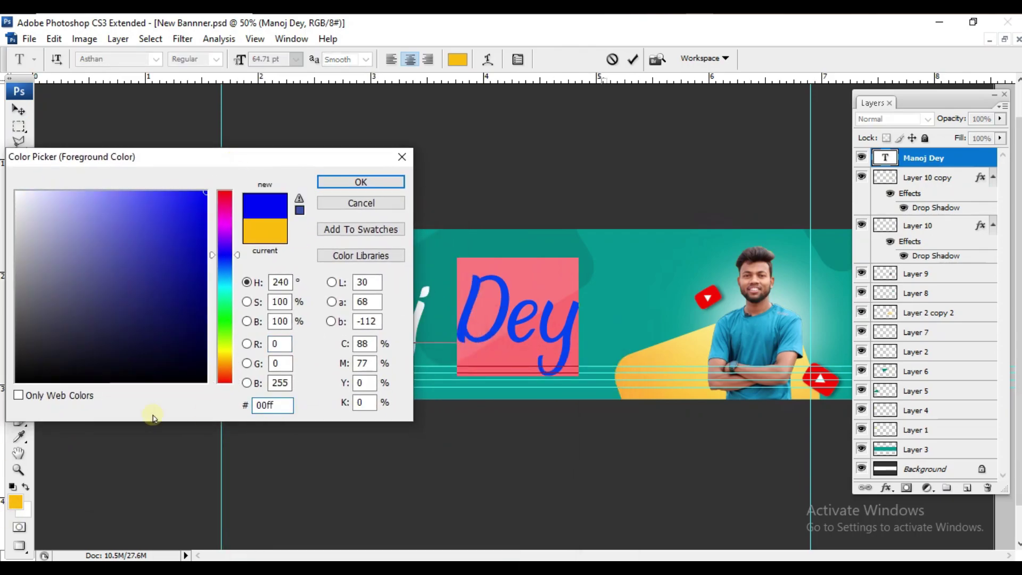
{"action": "type", "text": "e"}
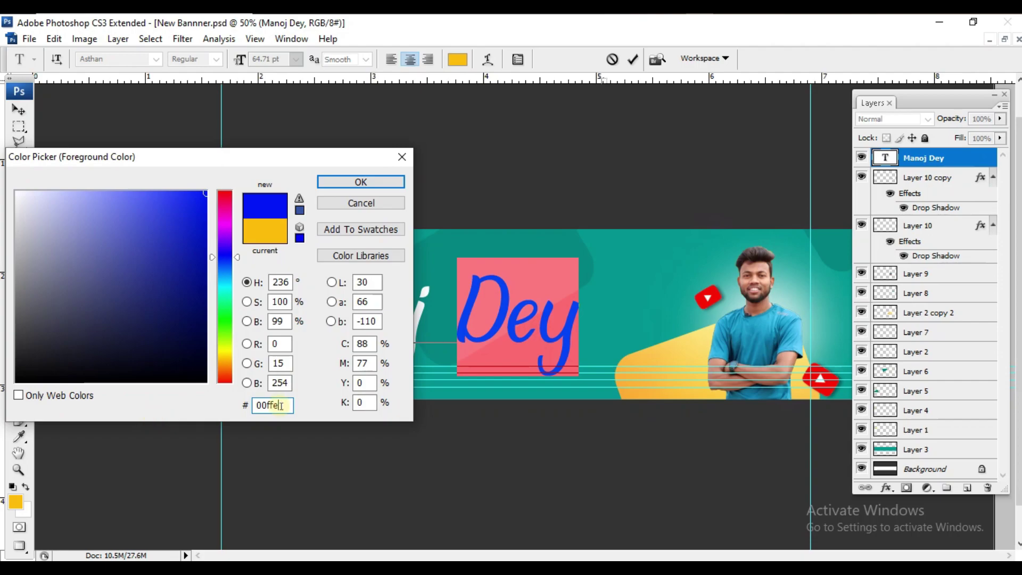
{"action": "type", "text": "5"}
{"action": "left_click", "coordinate": [361, 182]}
{"action": "left_click", "coordinate": [632, 60]}
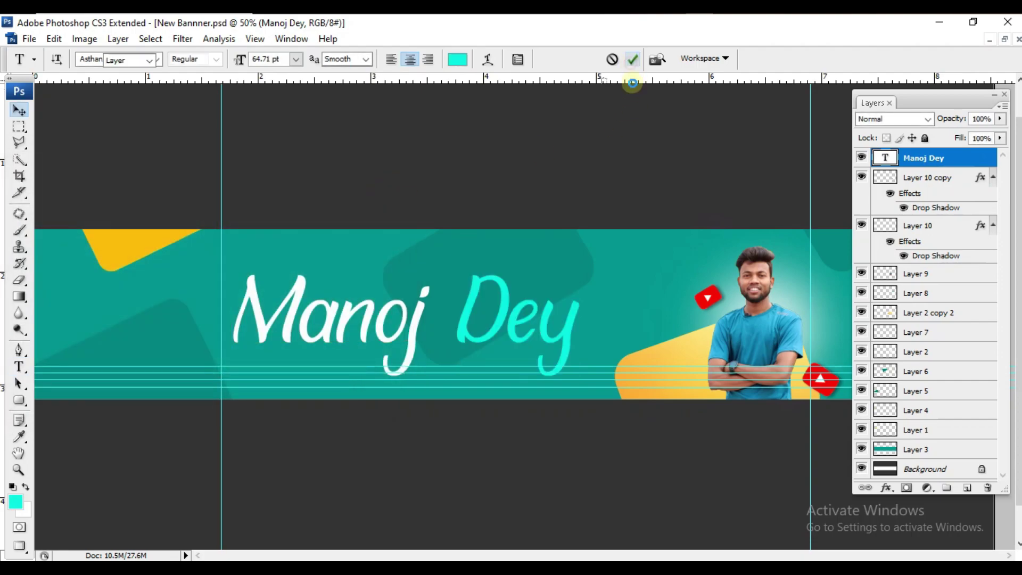
Step: Add a drop shadow to the name text with a distance of 12 px and a size of 20 px
{"action": "left_click", "coordinate": [537, 391]}
{"action": "double_click", "coordinate": [959, 161]}
{"action": "key", "text": "Escape"}
{"action": "right_click", "coordinate": [965, 161]}
{"action": "left_click", "coordinate": [841, 153]}
{"action": "left_click_drag", "start_coordinate": [625, 239], "coordinate": [709, 205]}
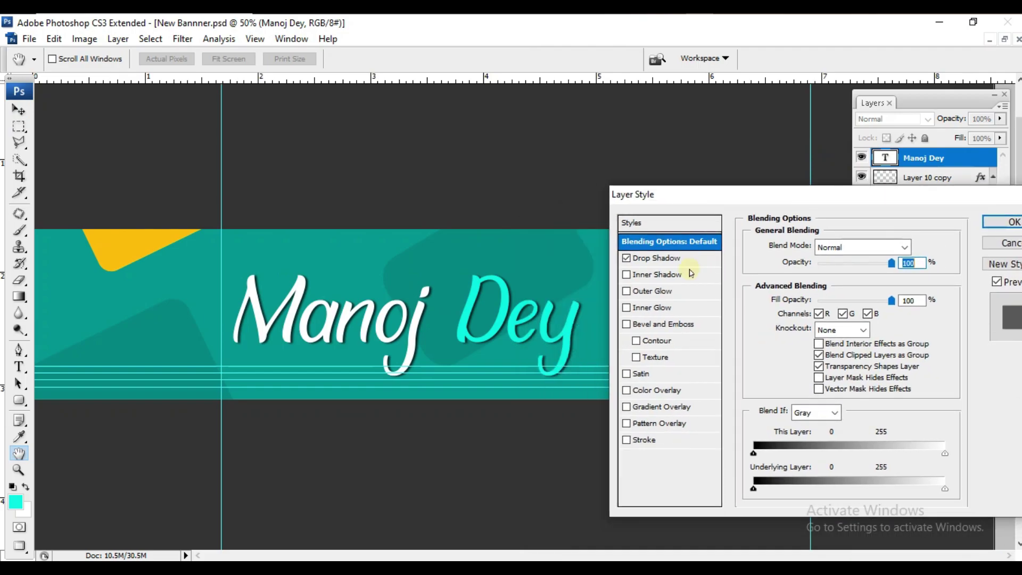
{"action": "left_click", "coordinate": [657, 258]}
{"action": "left_click_drag", "start_coordinate": [816, 205], "coordinate": [770, 221]}
{"action": "left_click_drag", "start_coordinate": [756, 353], "coordinate": [762, 358]}
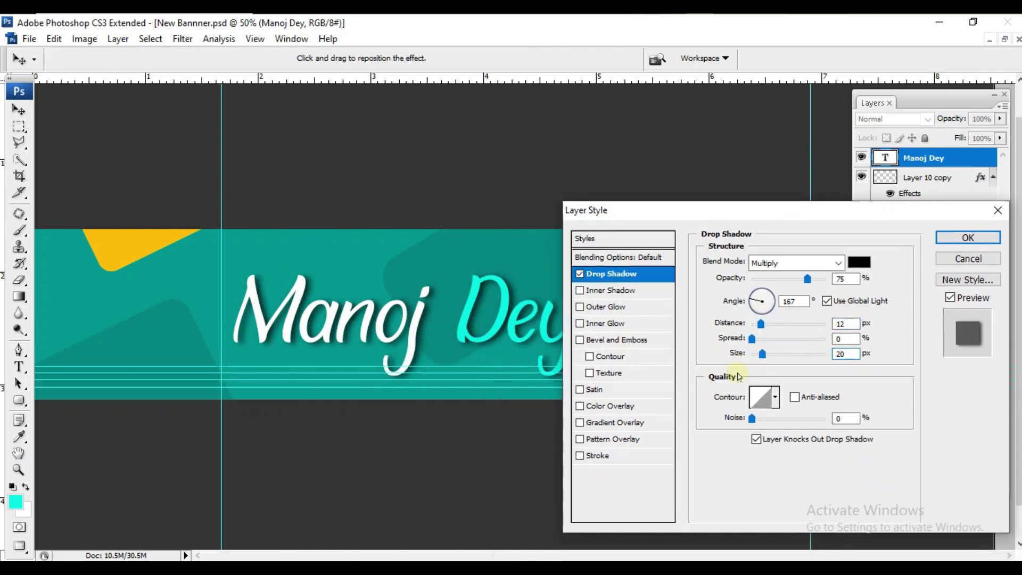
{"action": "left_click", "coordinate": [961, 244]}
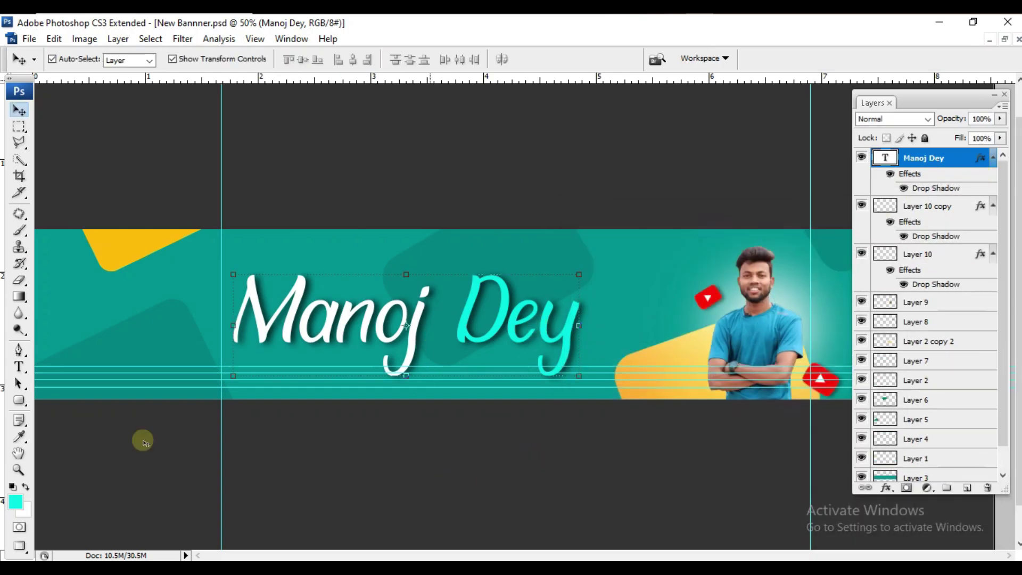
Step: Add the tagline "Youtube Tips | Online Earning | Unboxing & Review" as 10 pt Asthan text on the teal band
{"action": "key", "text": "t"}
{"action": "left_click", "coordinate": [85, 302]}
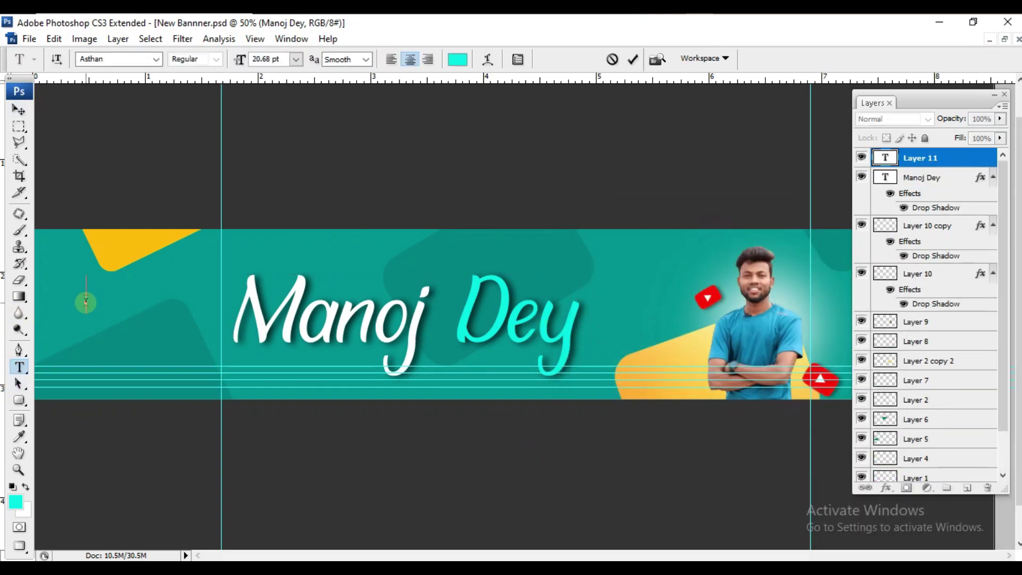
{"action": "left_click", "coordinate": [296, 59]}
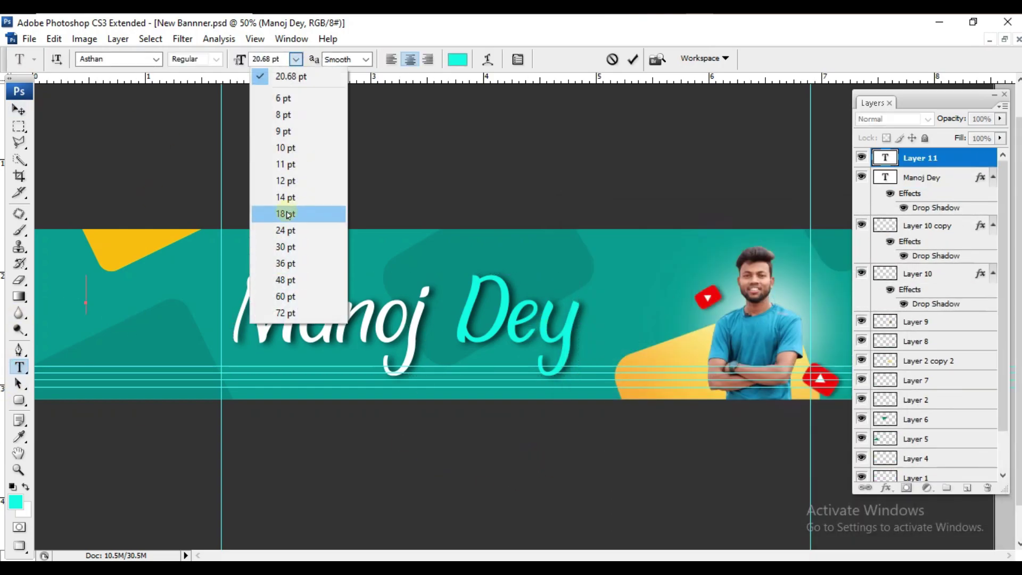
{"action": "left_click", "coordinate": [293, 154]}
{"action": "key", "text": "ctrl+plus"}
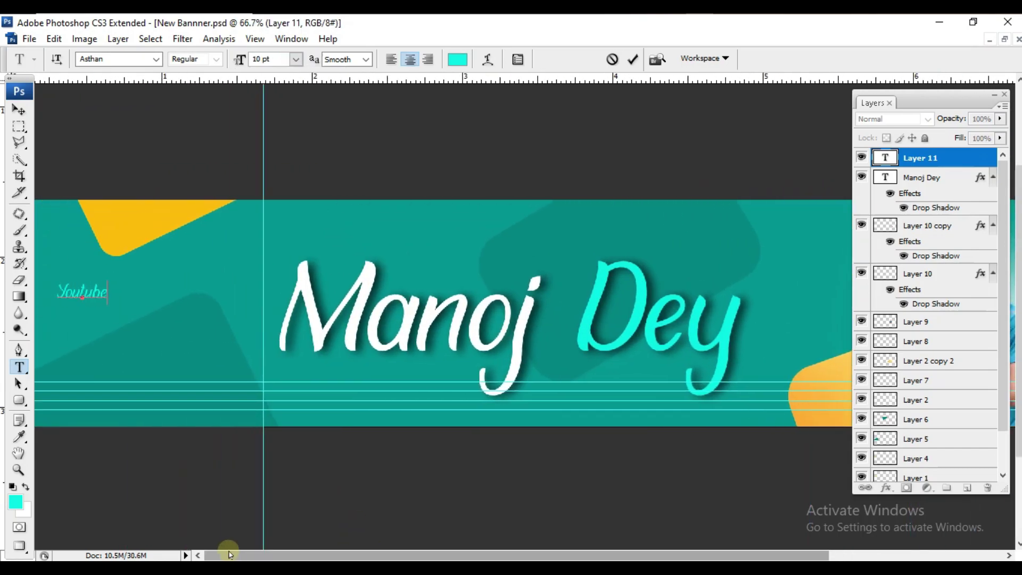
{"action": "type", "text": "Youtube Tips | Online Earning |"}
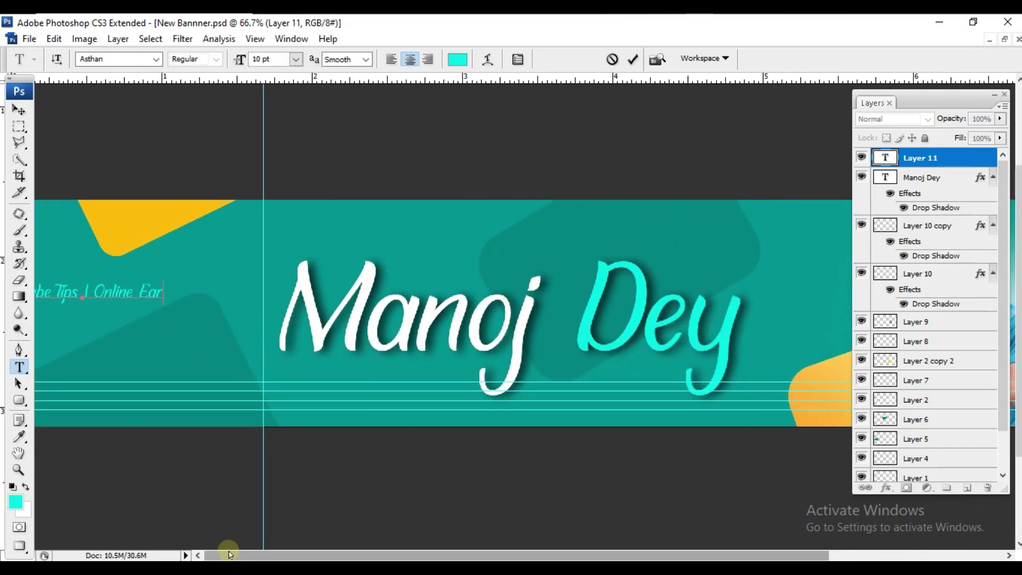
{"action": "type", "text": " Unboxing"}
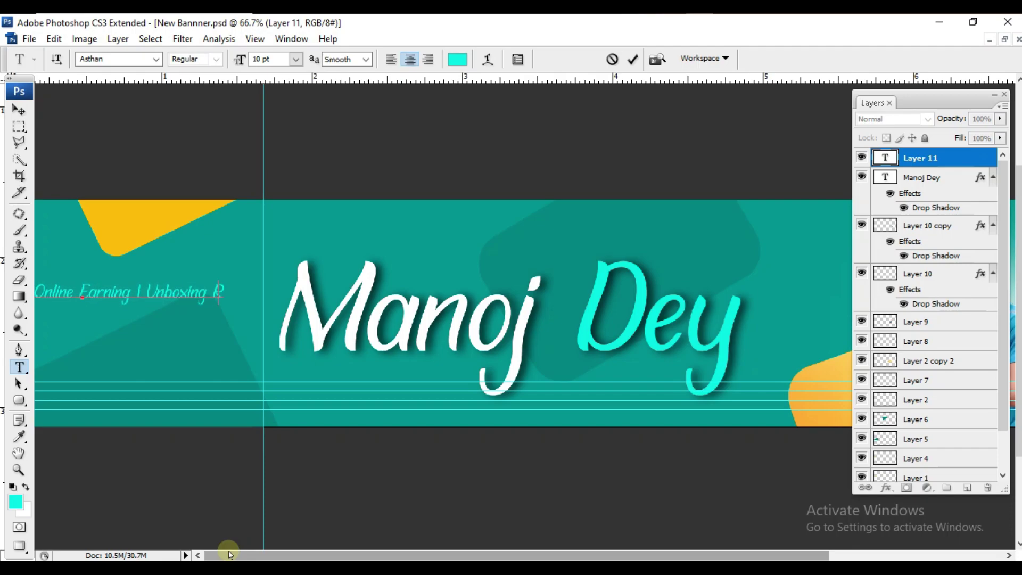
{"action": "type", "text": " & Review"}
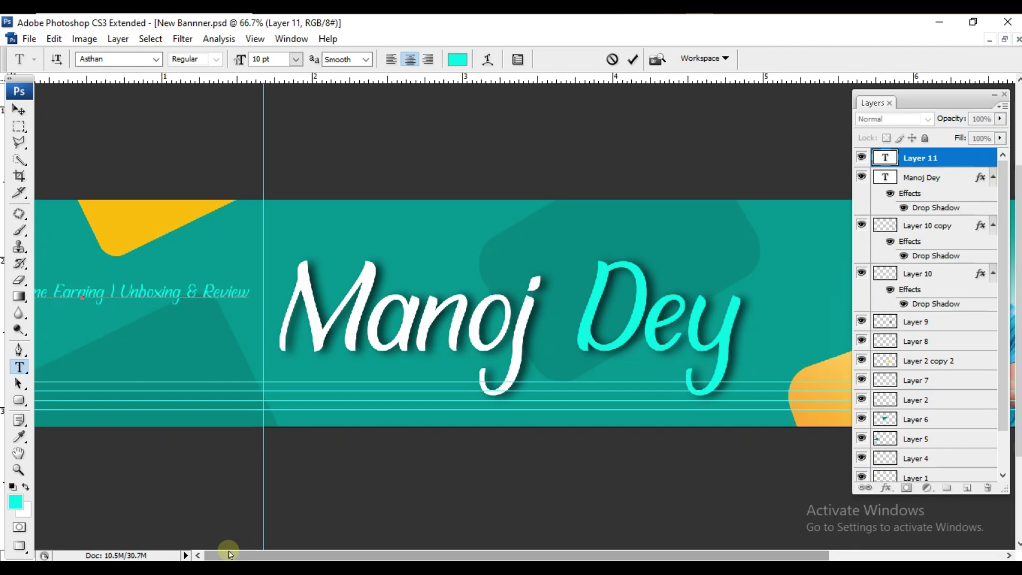
{"action": "key", "text": "ctrl+Return"}
Step: Move the tagline under the name along the teal band's lower edge and scale it to about 115%
{"action": "key", "text": "v"}
{"action": "left_click_drag", "start_coordinate": [229, 292], "coordinate": [592, 408]}
{"action": "key", "text": "ctrl+t"}
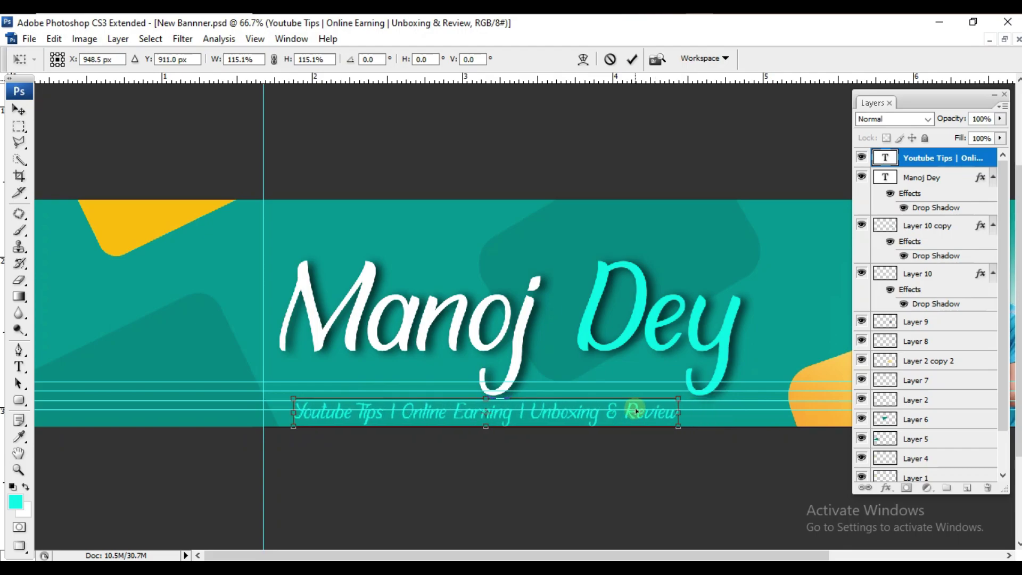
{"action": "key", "text": "Return"}
Step: Recolor the whole tagline text white
{"action": "double_click", "coordinate": [519, 404]}
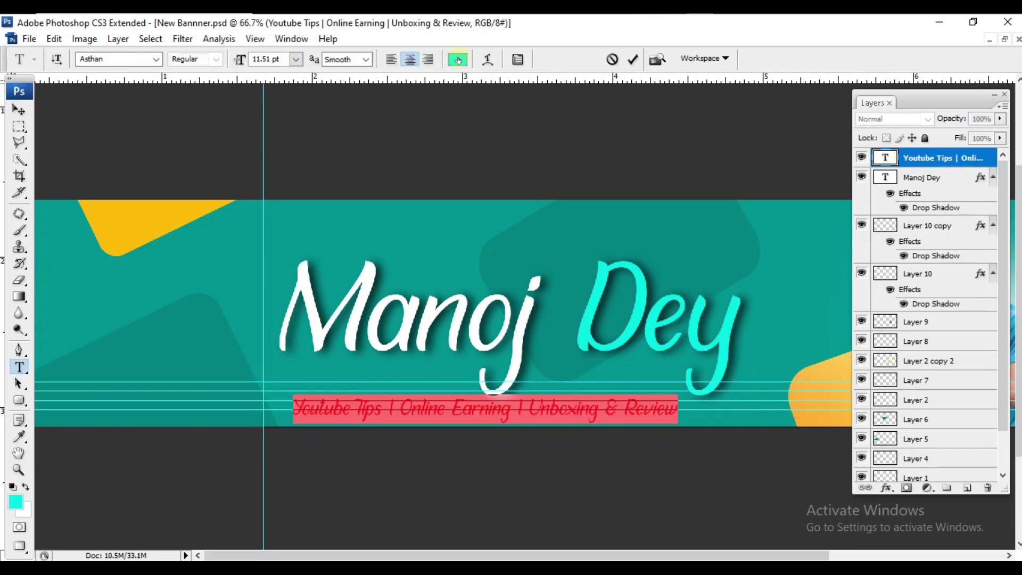
{"action": "left_click", "coordinate": [458, 59]}
{"action": "left_click", "coordinate": [16, 192]}
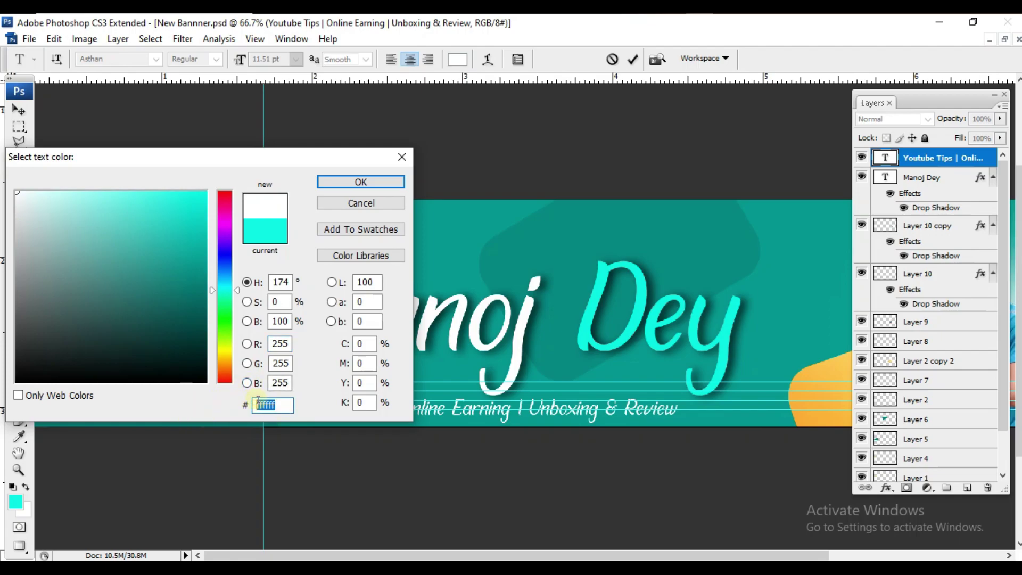
{"action": "left_click", "coordinate": [349, 182]}
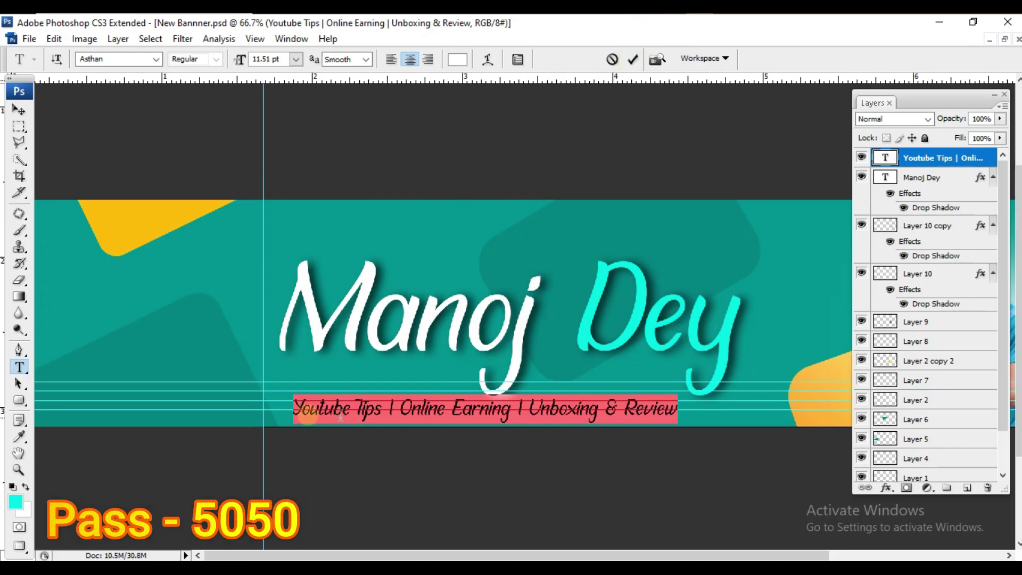
Step: Change the tagline's font to Kokila and commit the text edit
{"action": "left_click", "coordinate": [118, 60]}
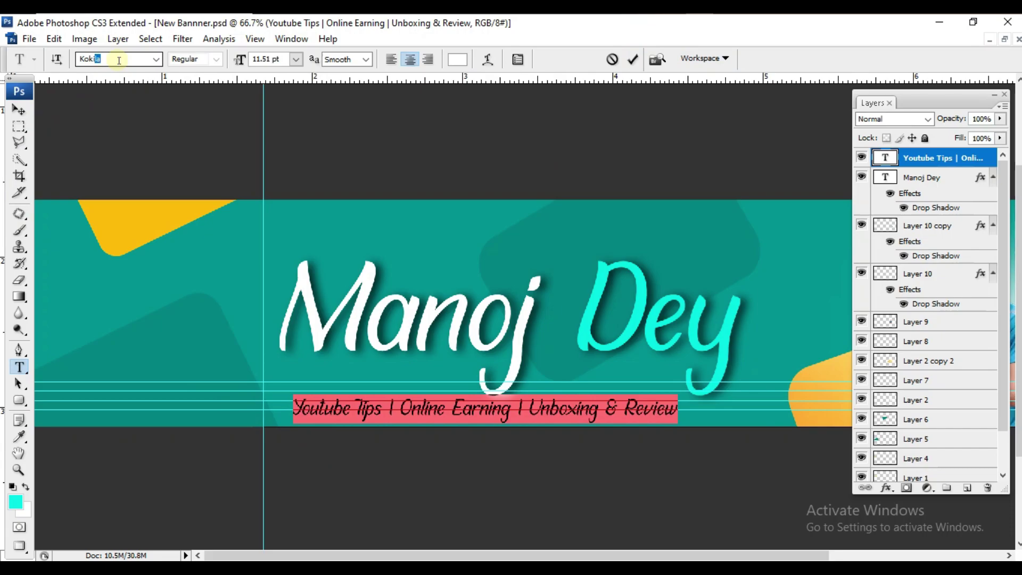
{"action": "key", "text": "Return"}
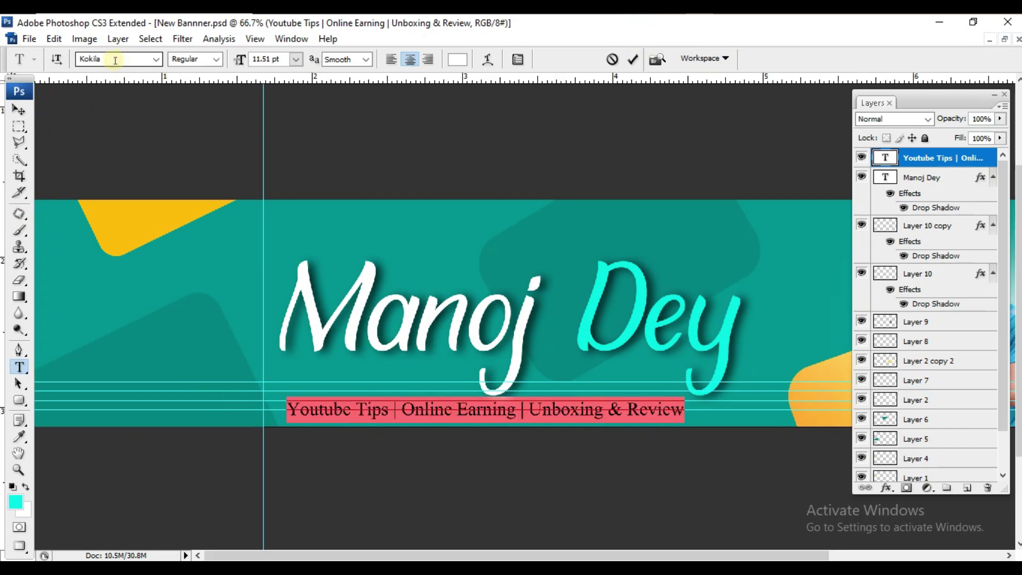
{"action": "left_click", "coordinate": [525, 415]}
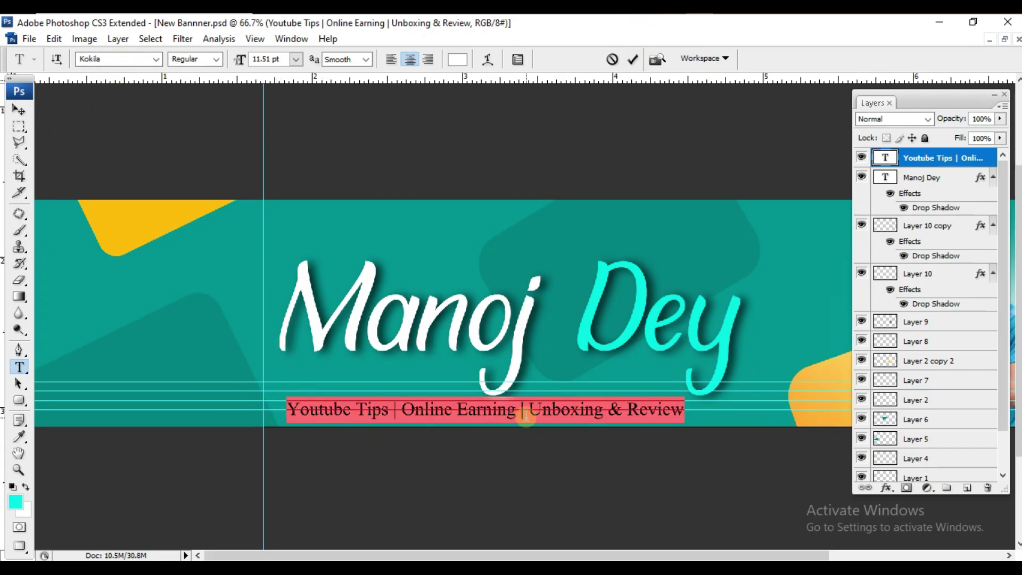
{"action": "left_click", "coordinate": [635, 60]}
{"action": "key", "text": "v"}
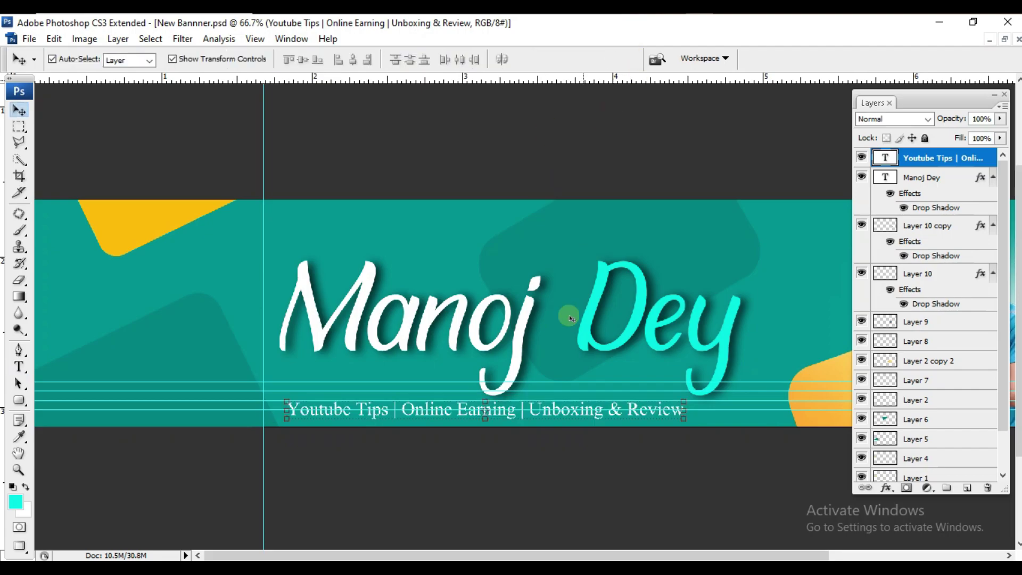
Step: Apply a drop shadow to the tagline text layer and deselect all layers
{"action": "double_click", "coordinate": [983, 158]}
{"action": "left_click", "coordinate": [580, 274]}
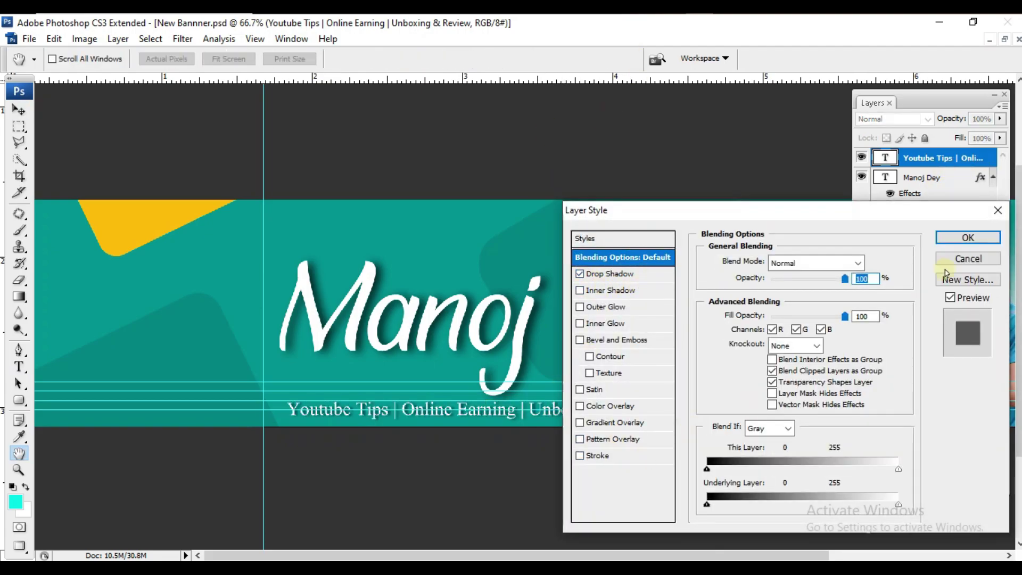
{"action": "left_click", "coordinate": [967, 237]}
{"action": "left_click", "coordinate": [398, 151]}
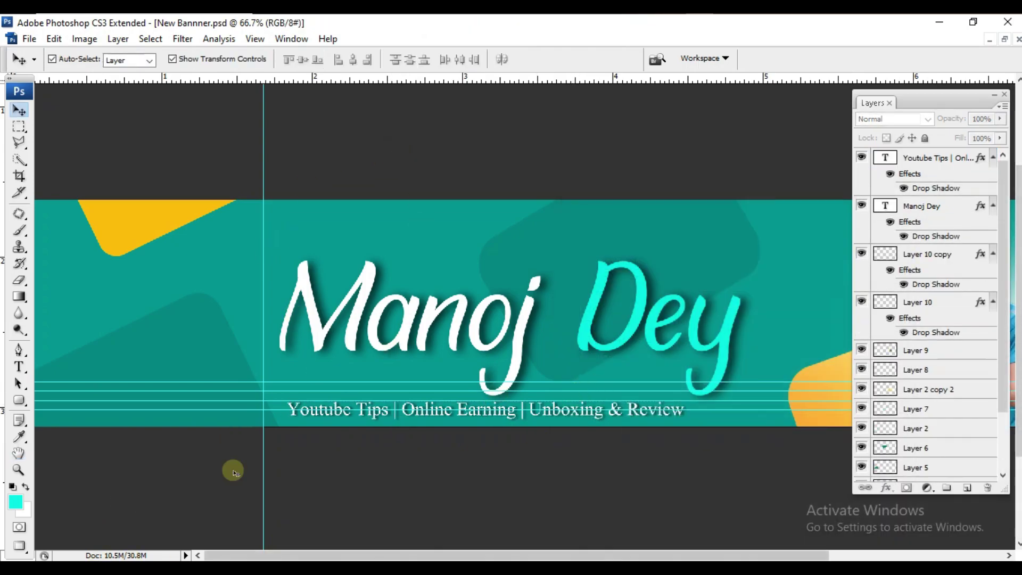
Step: Review the complete banner at 25% zoom and the lower layers of the stack
{"action": "key", "text": "ctrl+minus"}
{"action": "key", "text": "ctrl+minus"}
{"action": "key", "text": "ctrl+minus"}
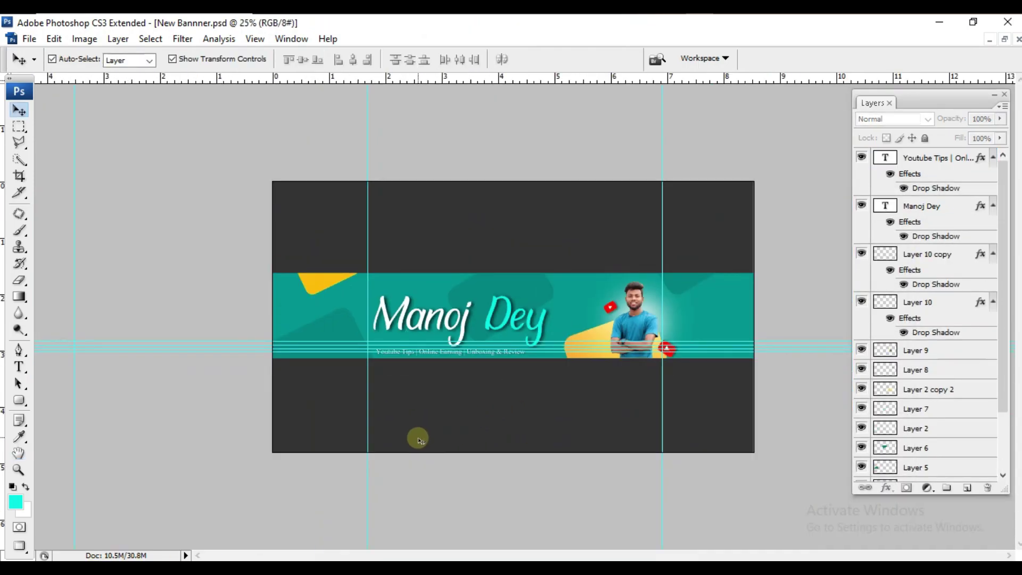
{"action": "scroll", "coordinate": [898, 448], "scroll_direction": "down", "scroll_amount": 3}
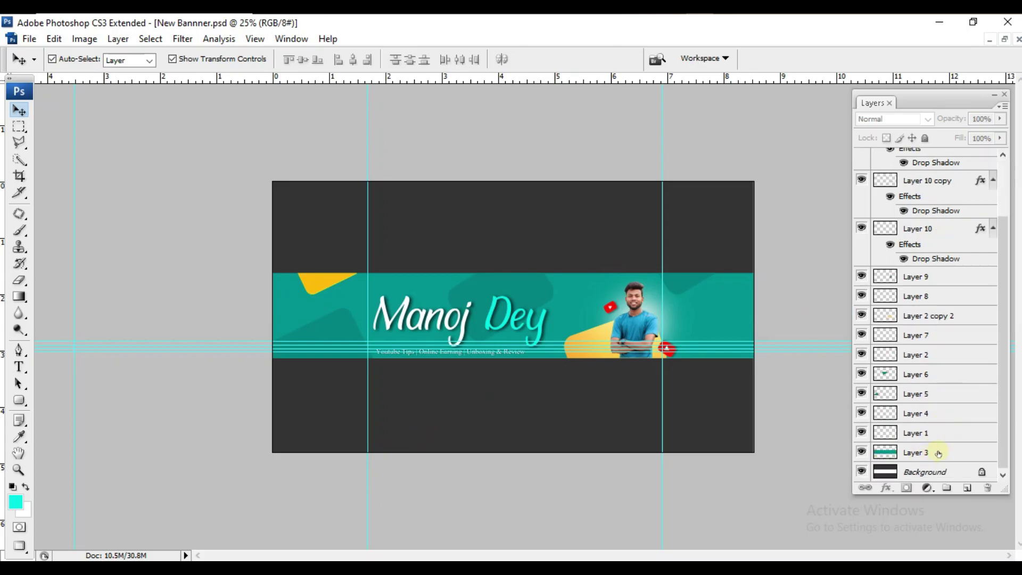